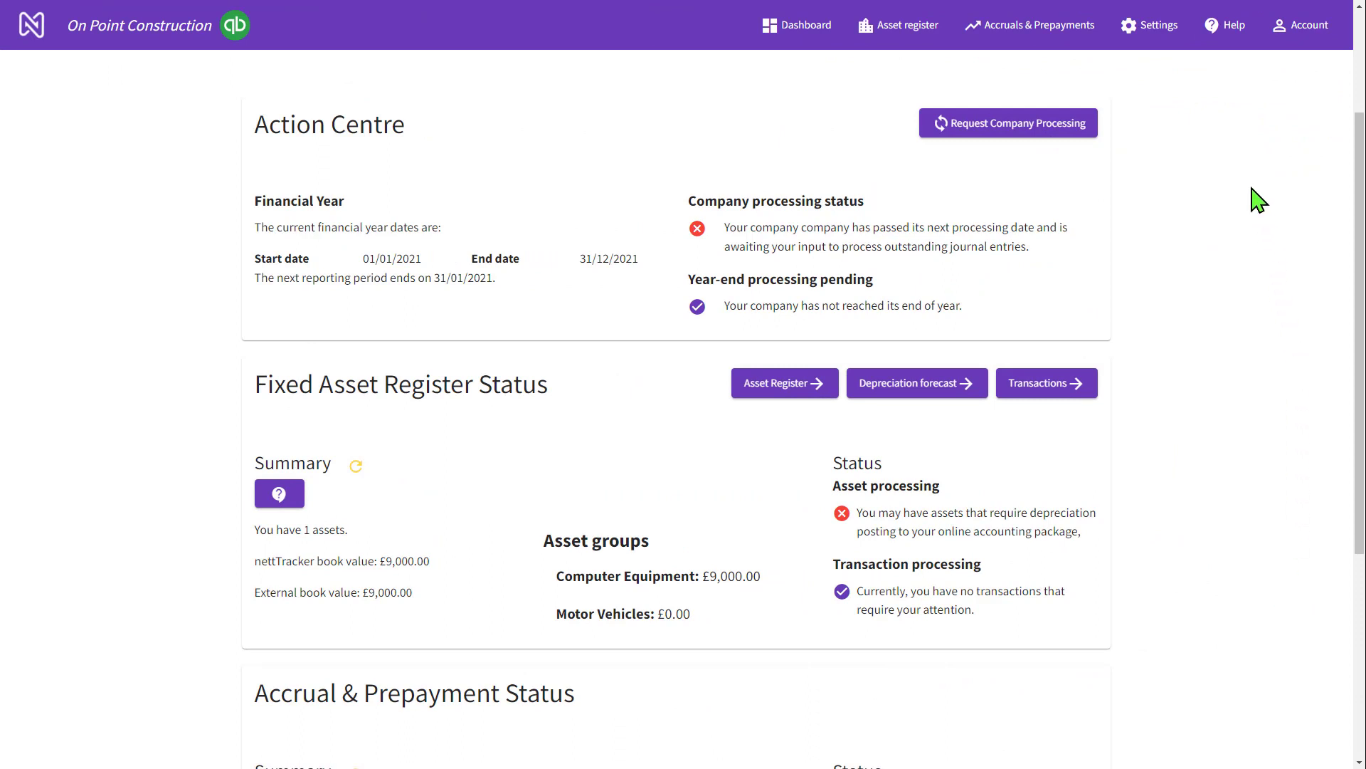
Create a new accrual/prepayment group named "Deferred income" with the group type Deferred income.
left_click(1052, 37)
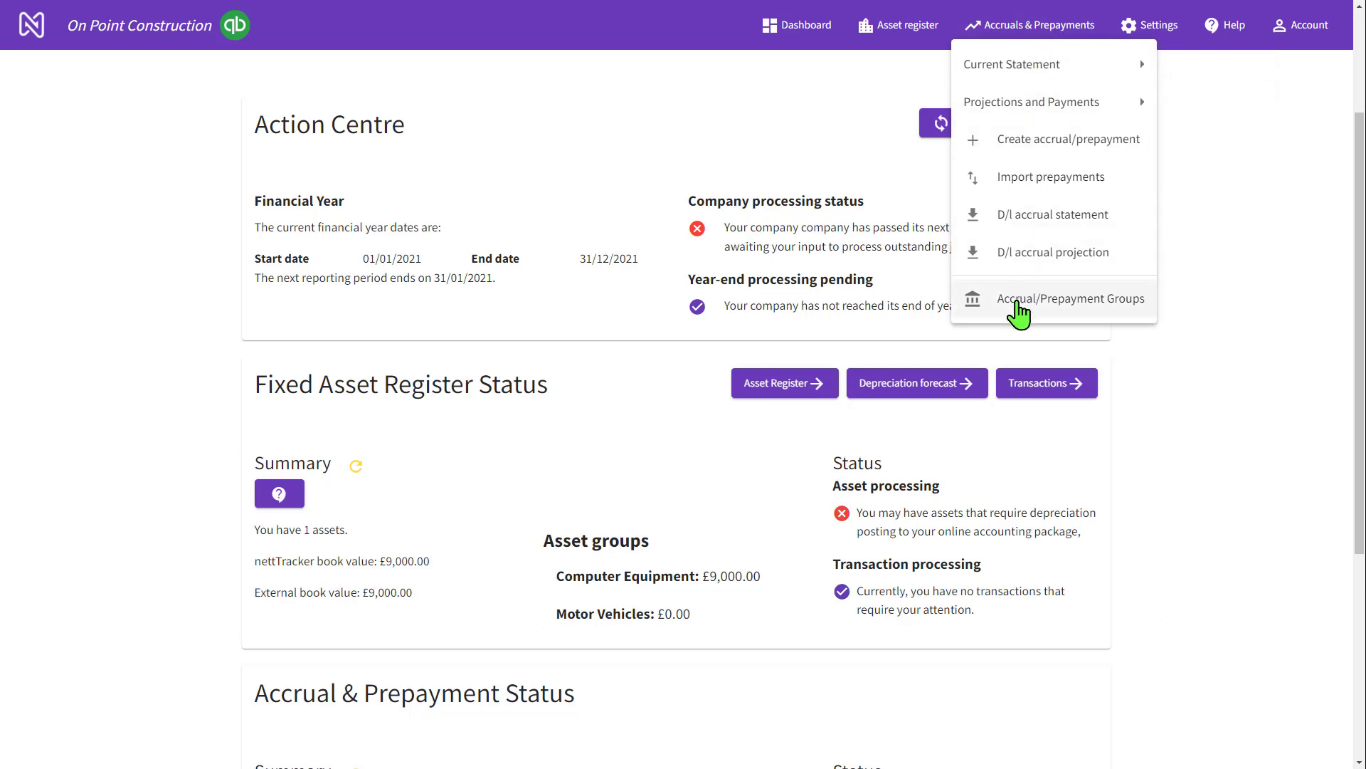
left_click(1068, 300)
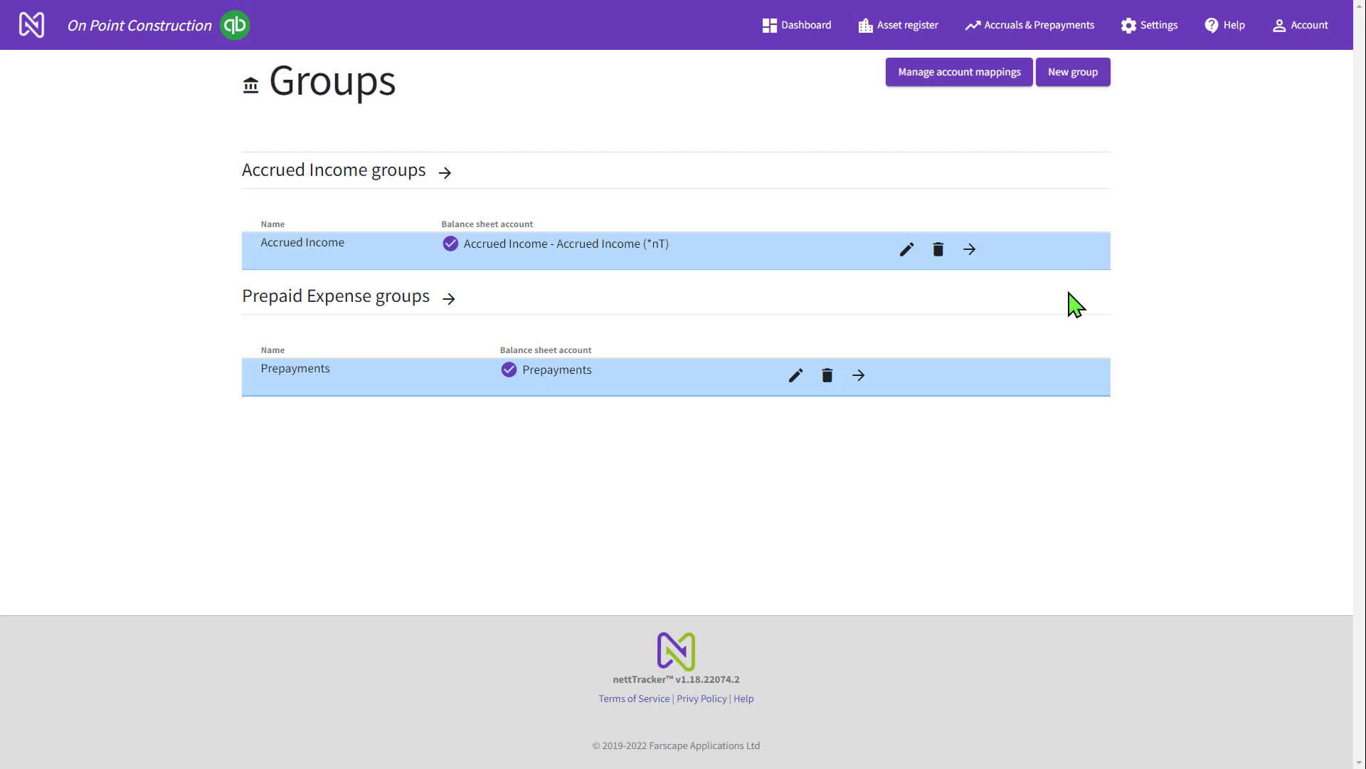
left_click(1077, 80)
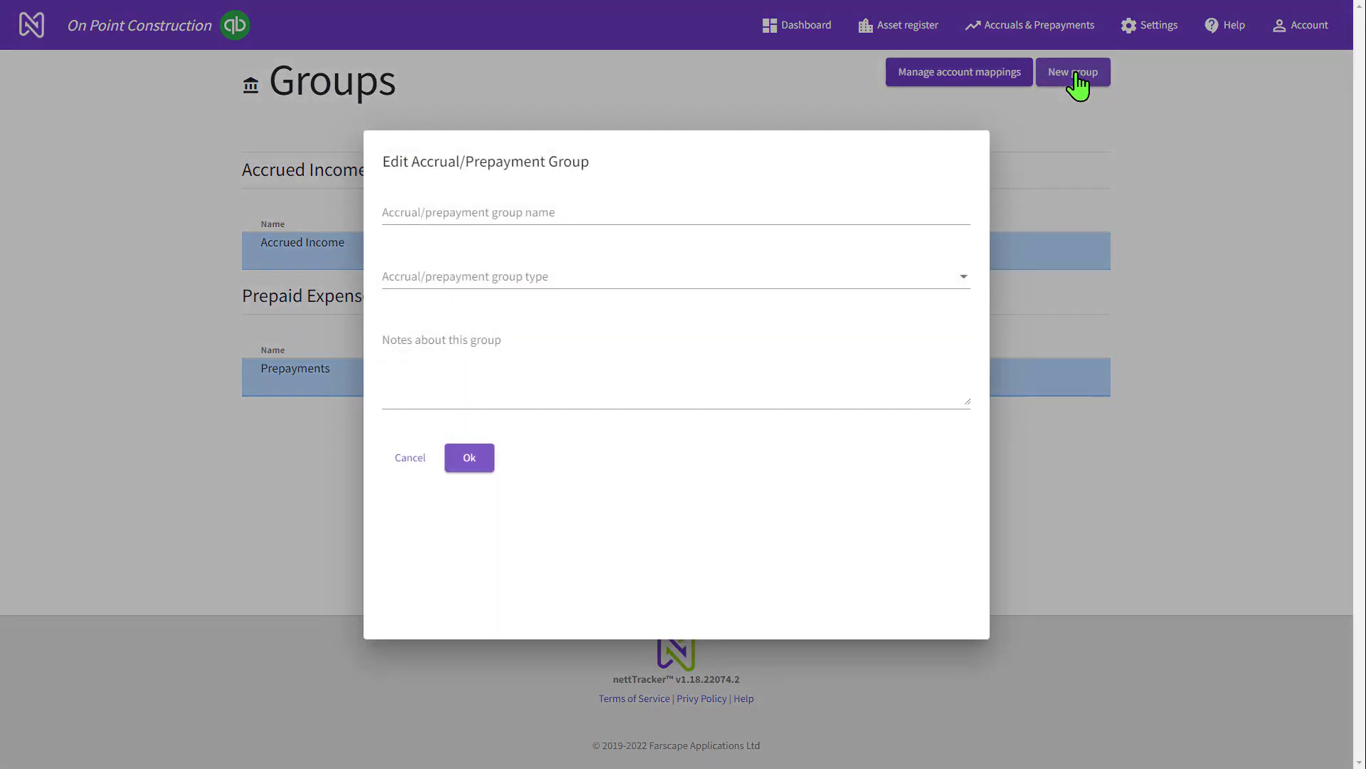
left_click(742, 212)
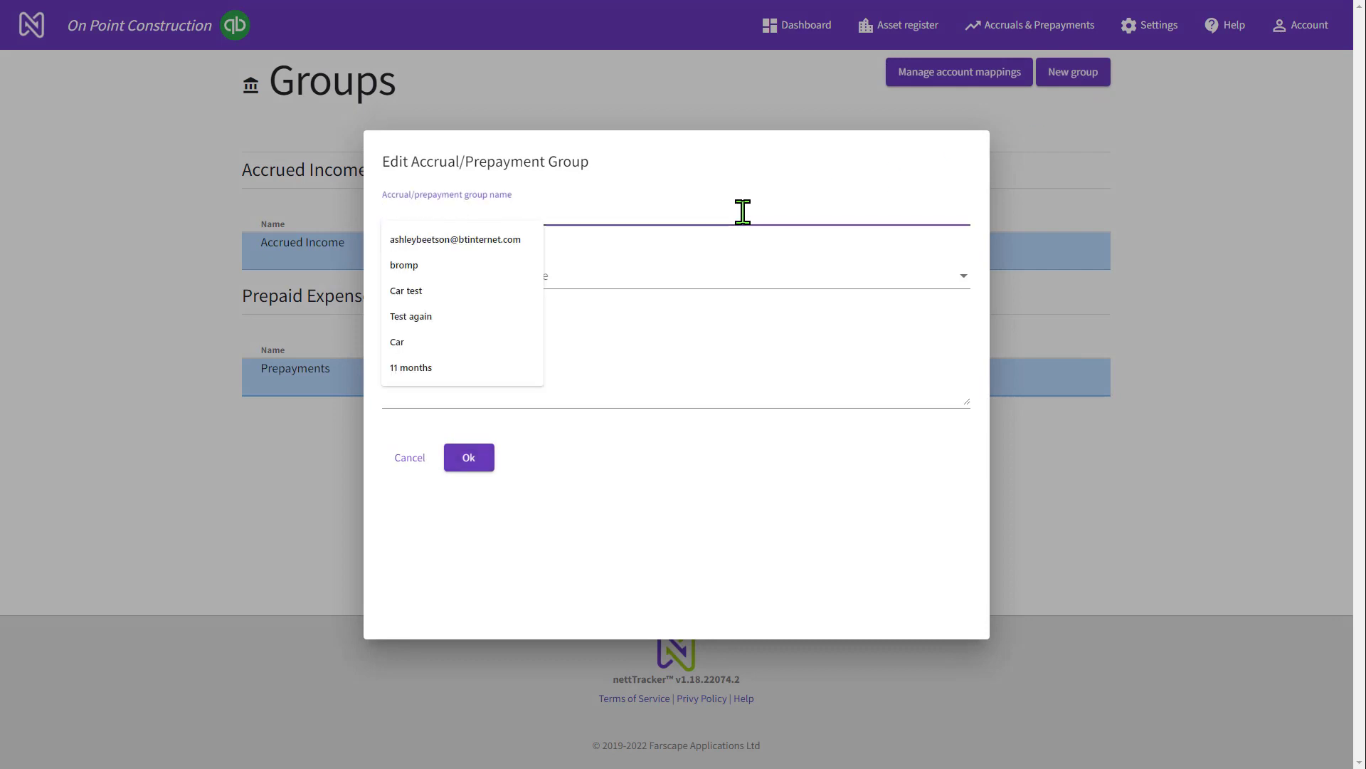
type("Defe")
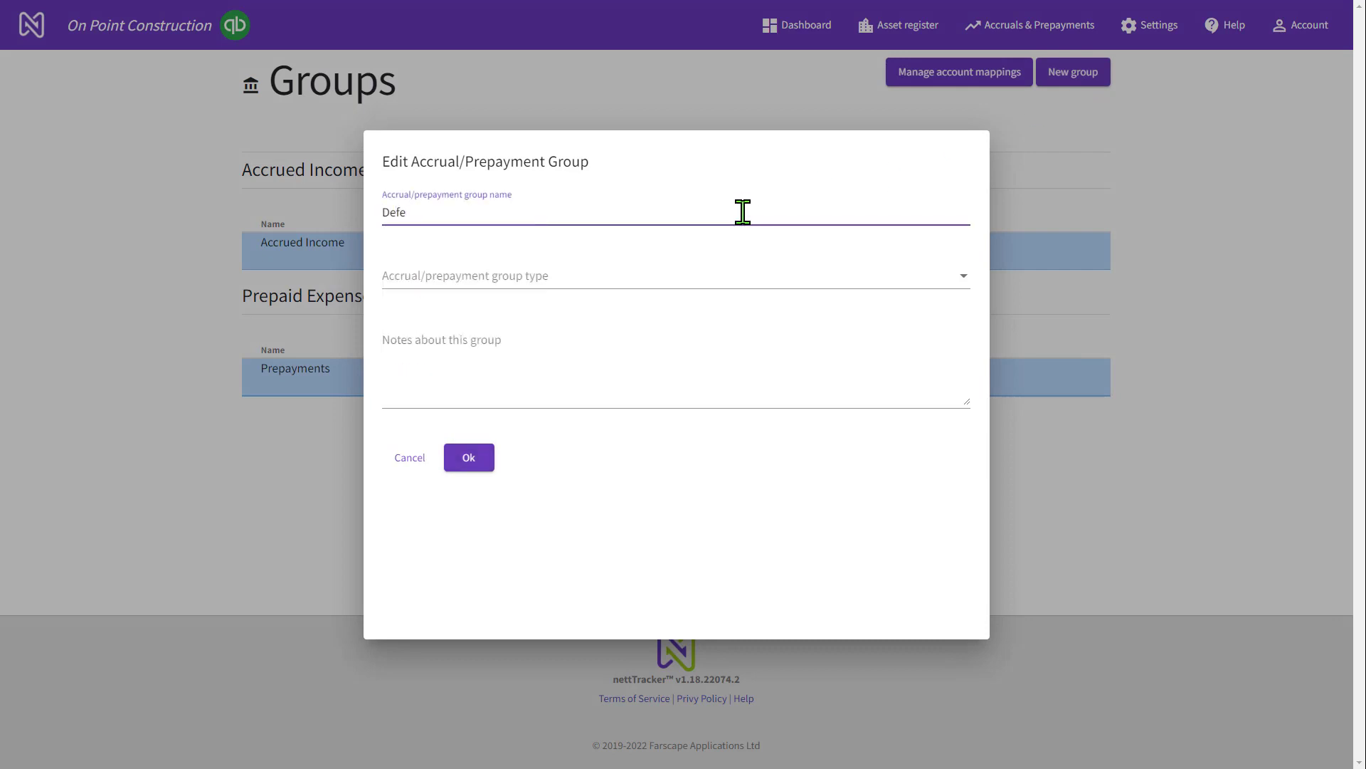
type("rred income")
left_click(509, 285)
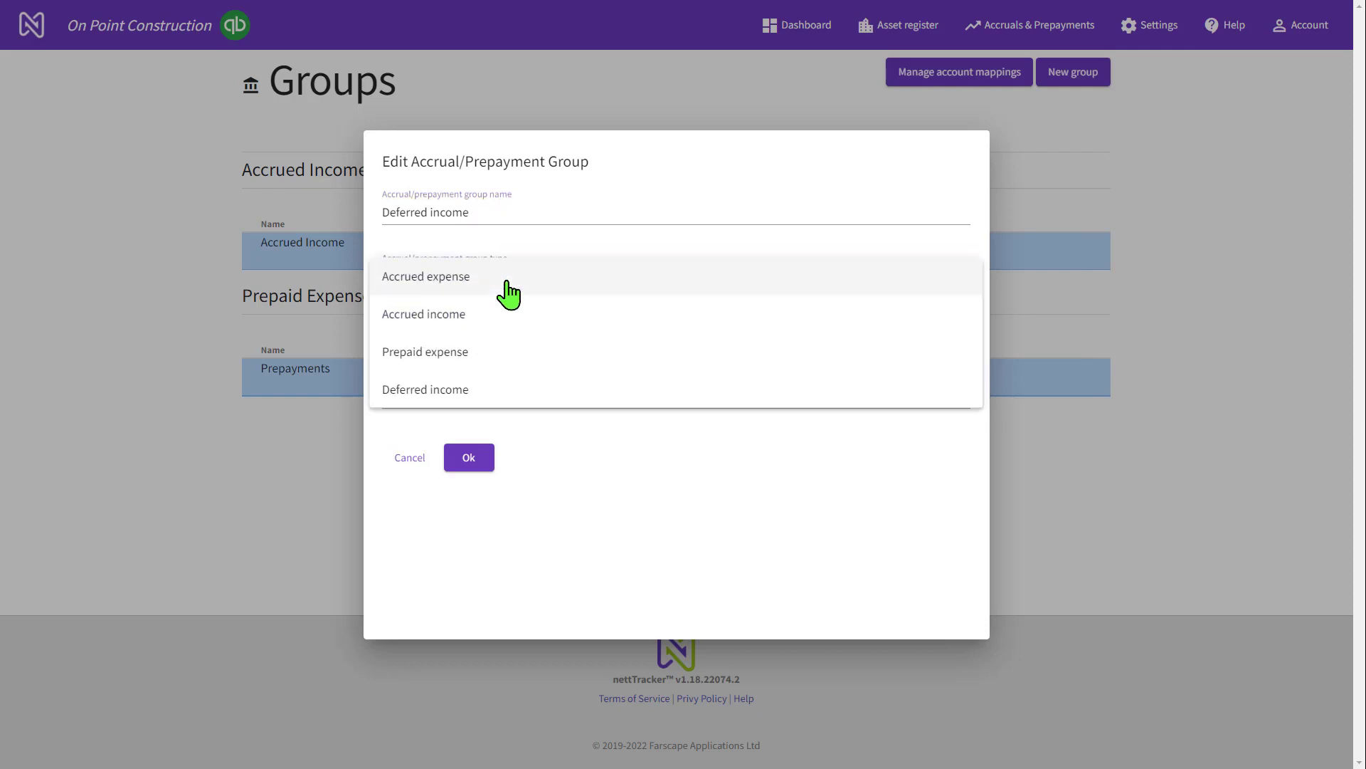
left_click(471, 388)
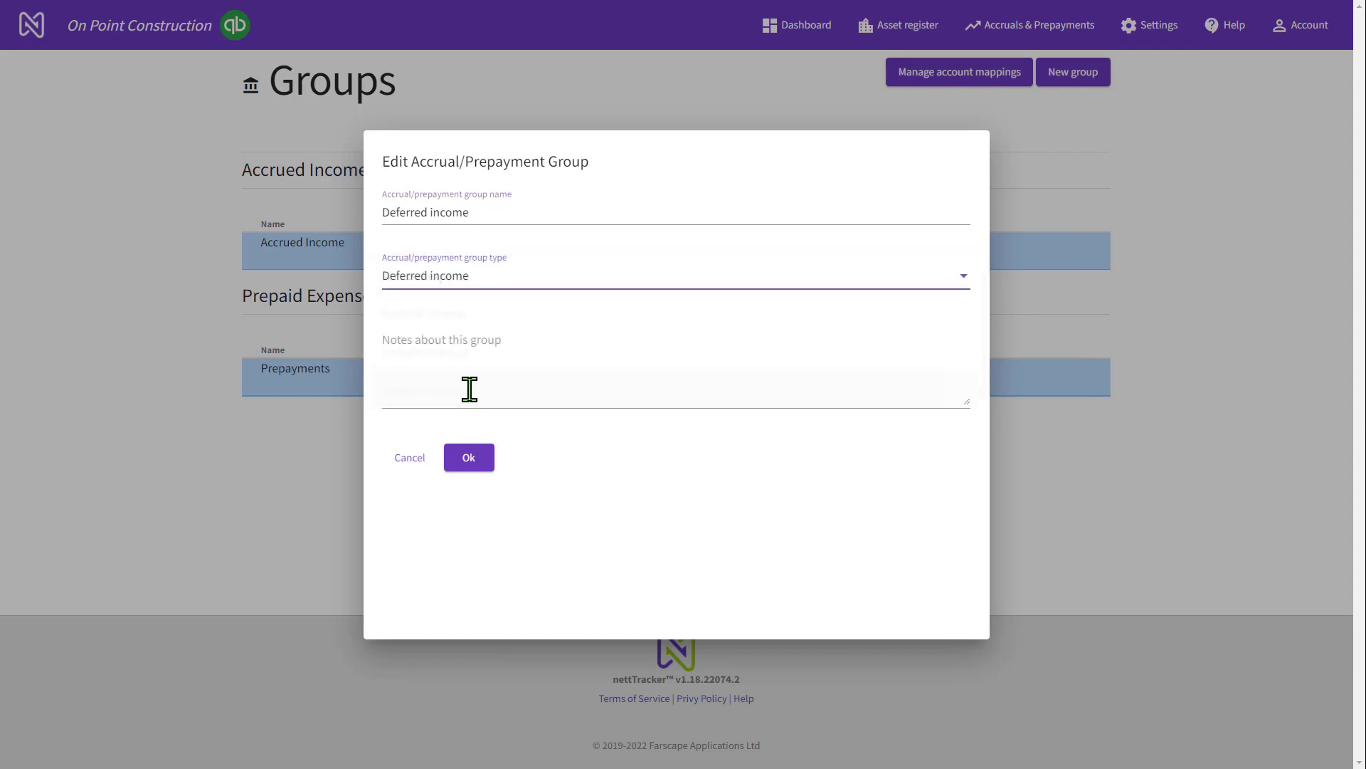
left_click(469, 459)
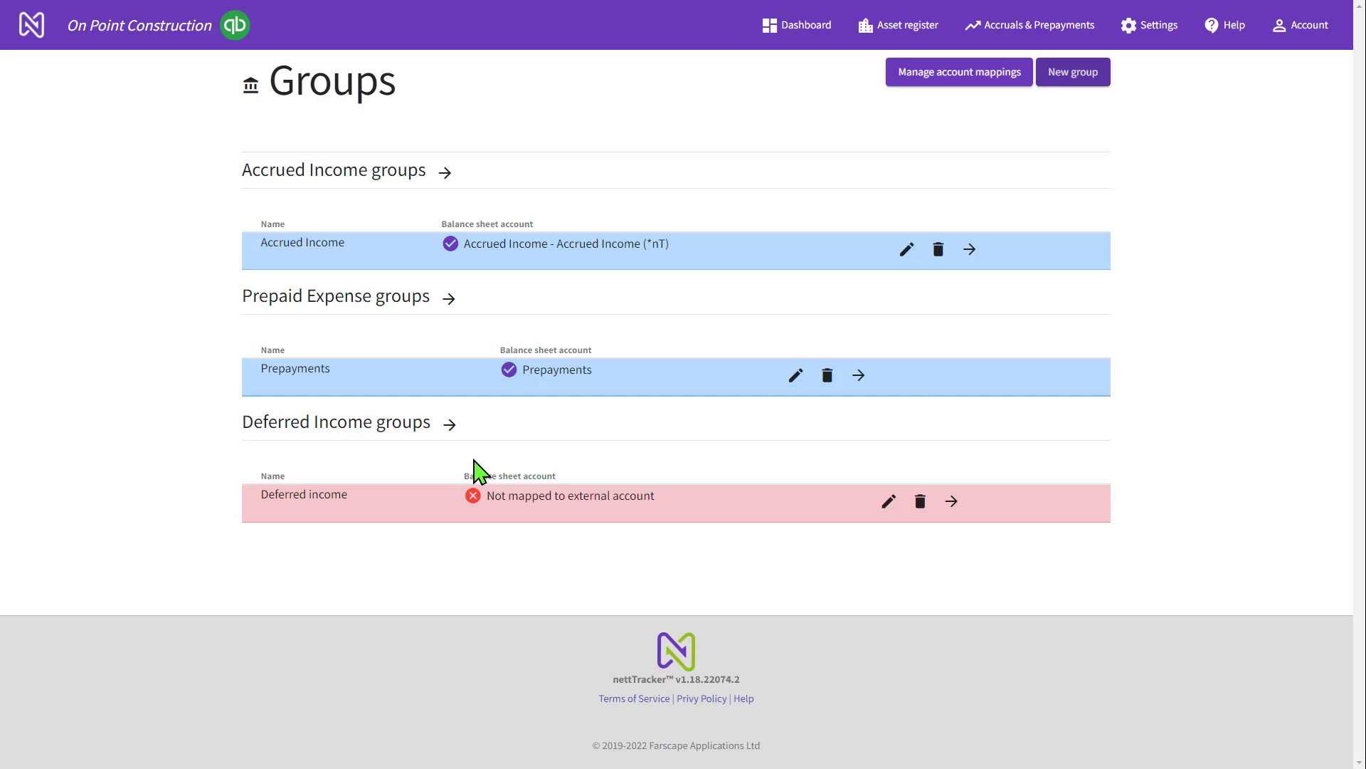
Map the Deferred income group to the balance sheet account "Deferred income - Prepaid Income (*nT)" and save the account mappings.
left_click(964, 85)
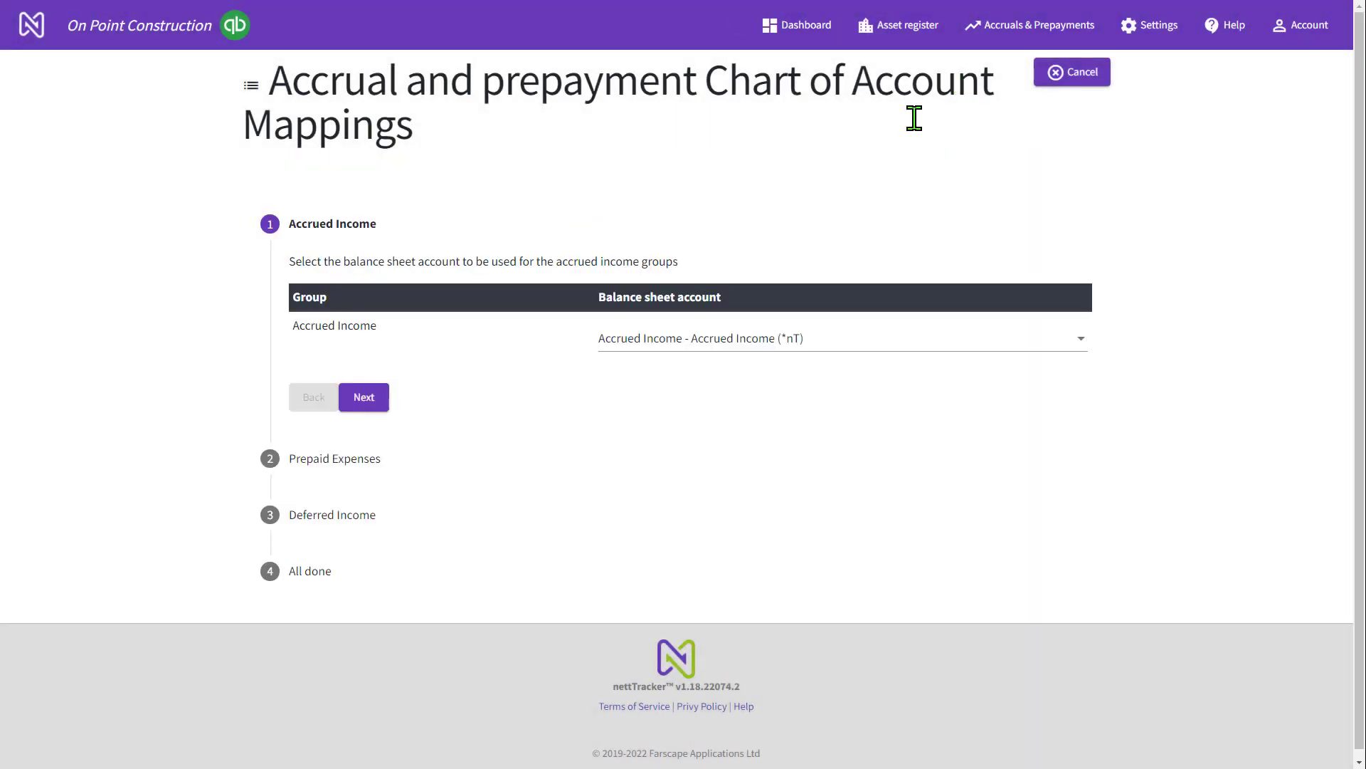
left_click(366, 400)
left_click(359, 463)
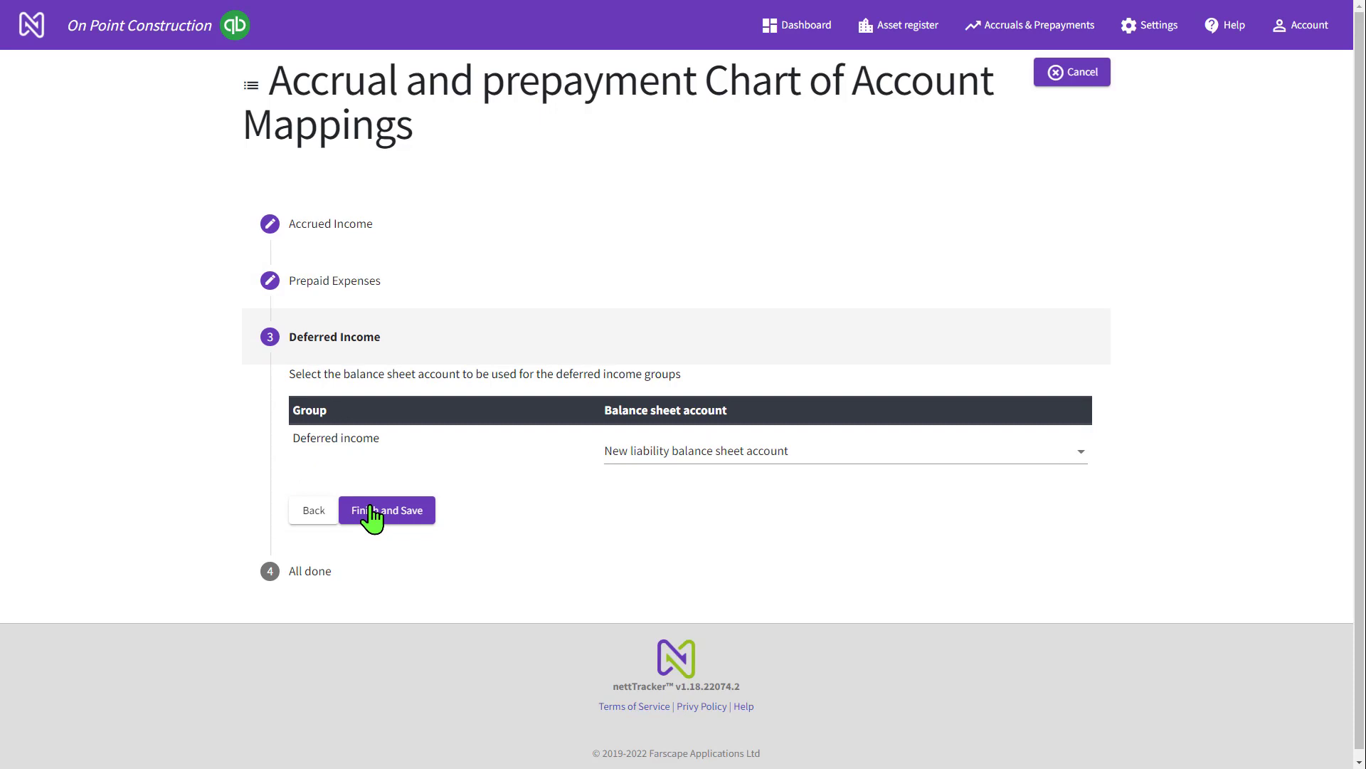
left_click(718, 461)
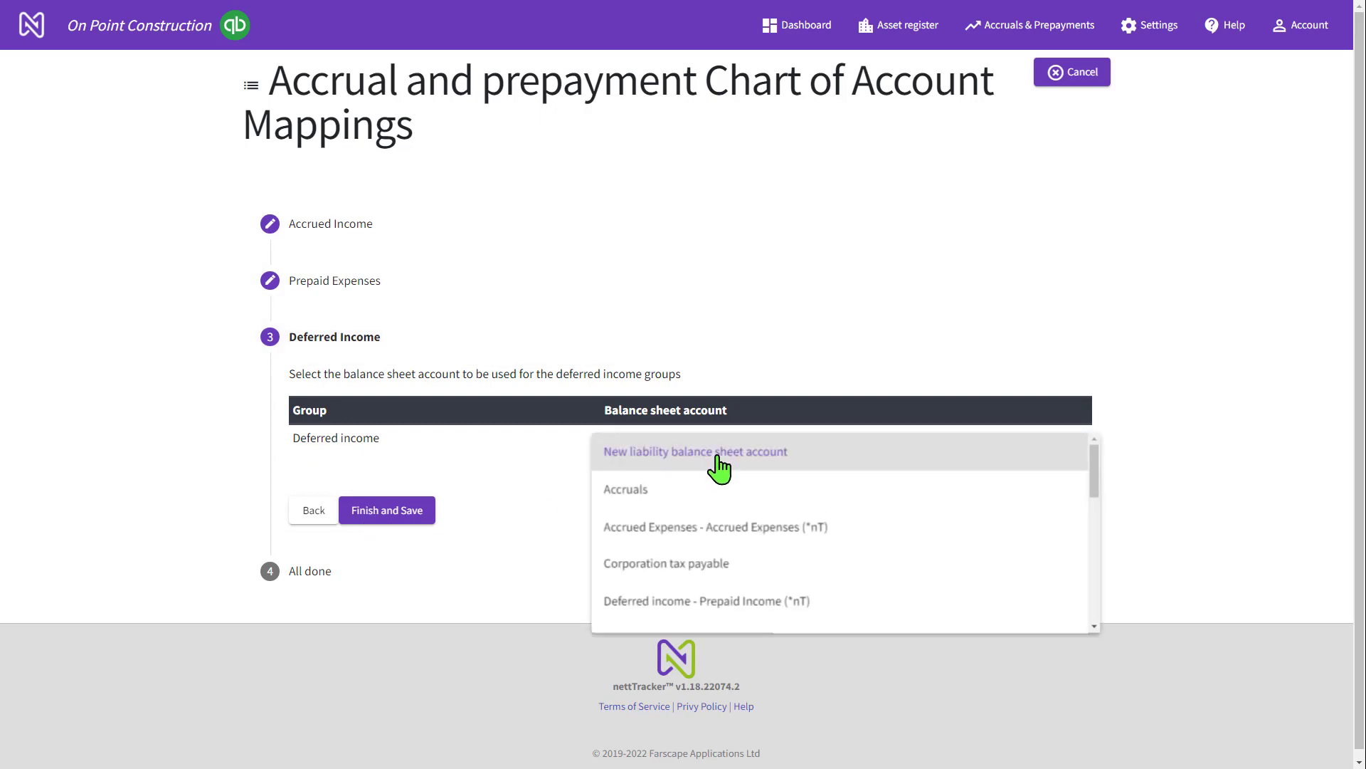
left_click(684, 602)
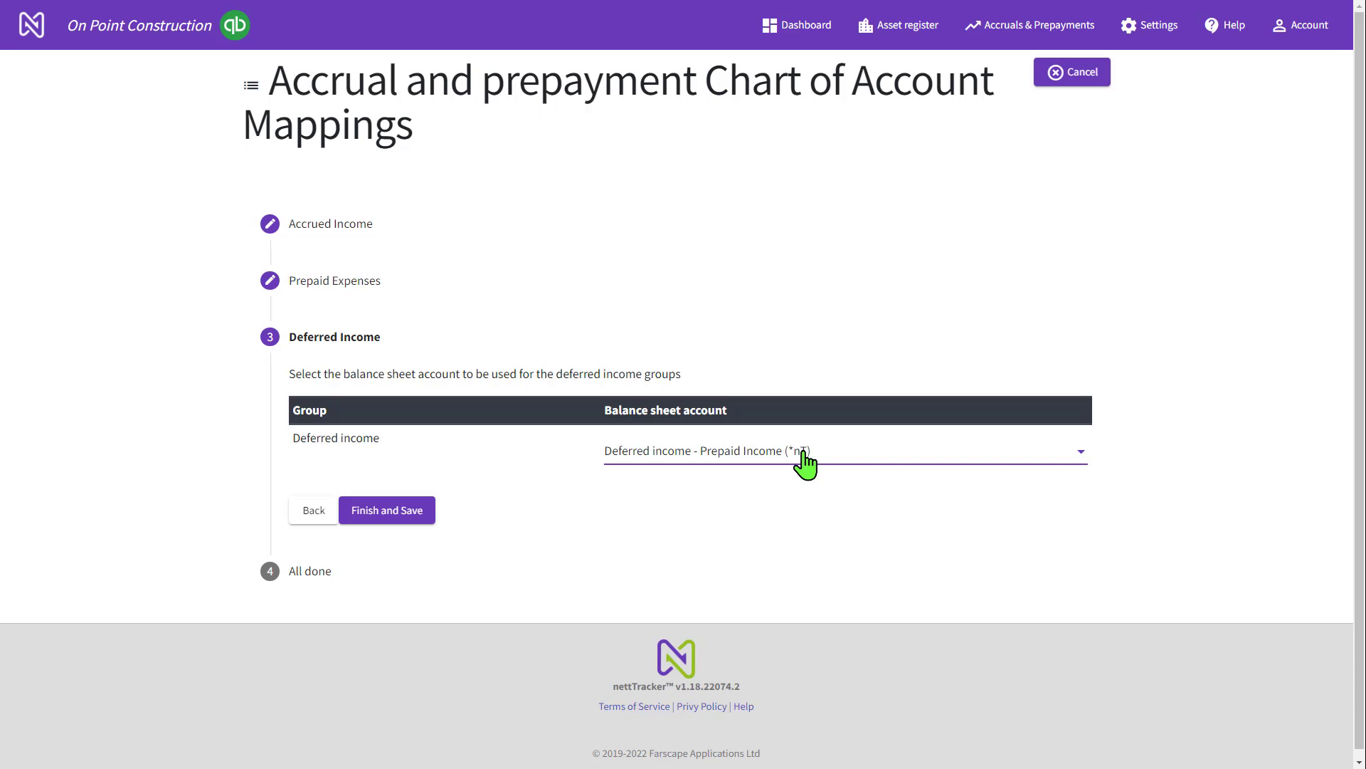
left_click(391, 525)
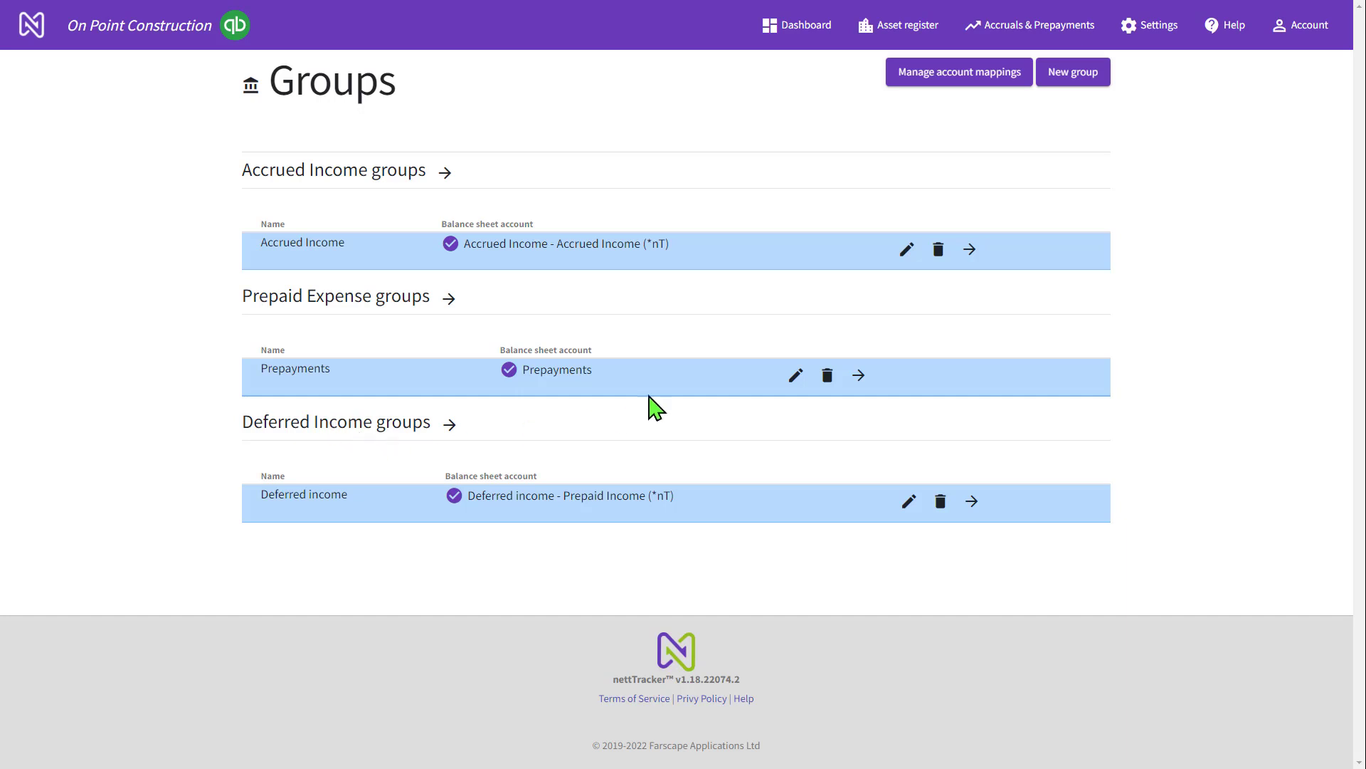
Start a new accrual/prepayment item of the type Deferred Income.
left_click(1031, 30)
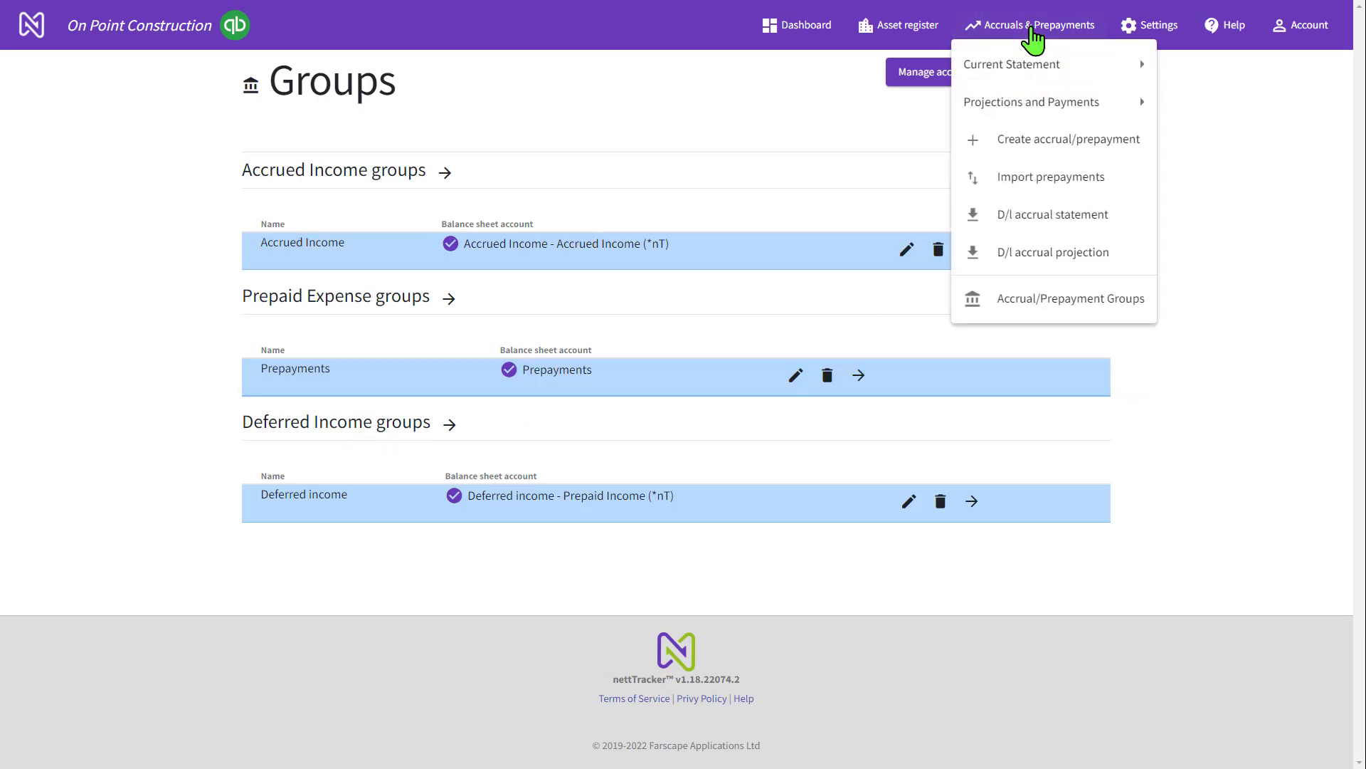
mouse_move(1018, 118)
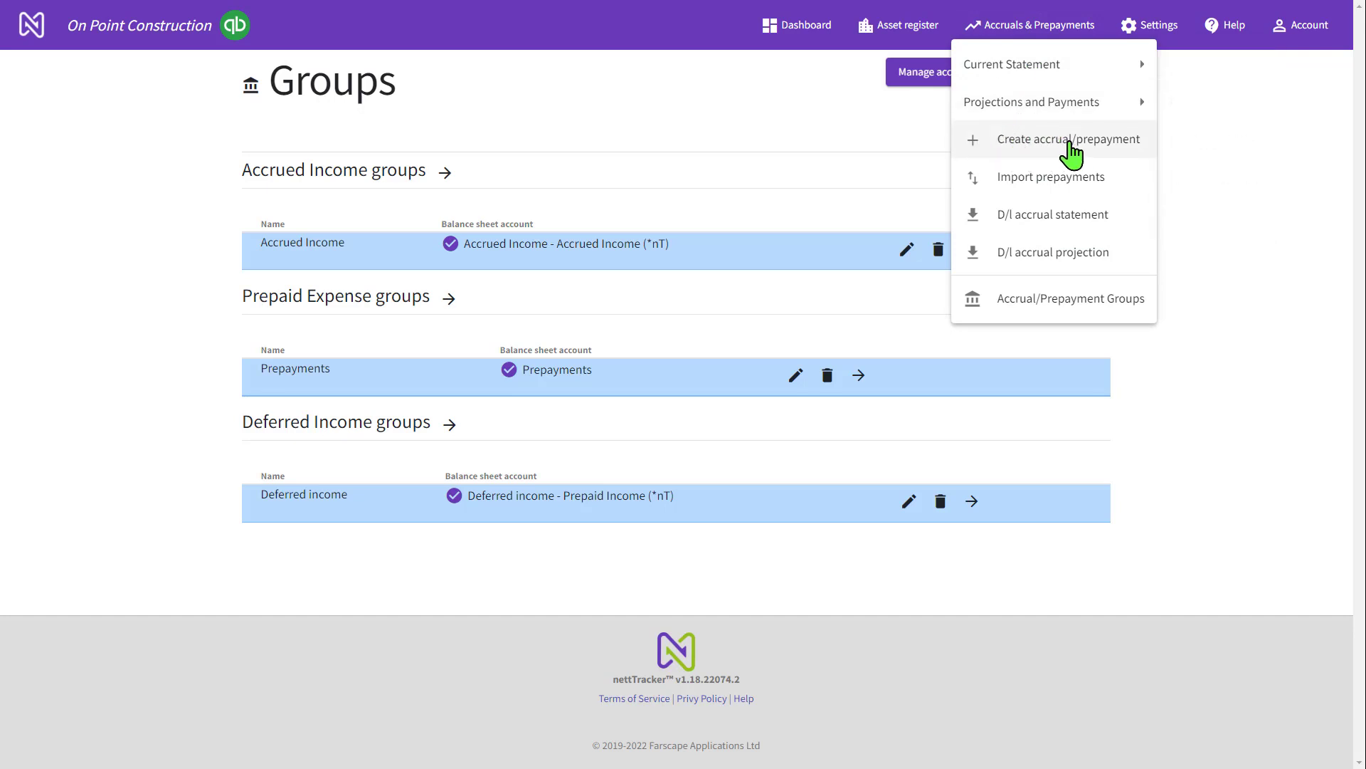
left_click(1070, 143)
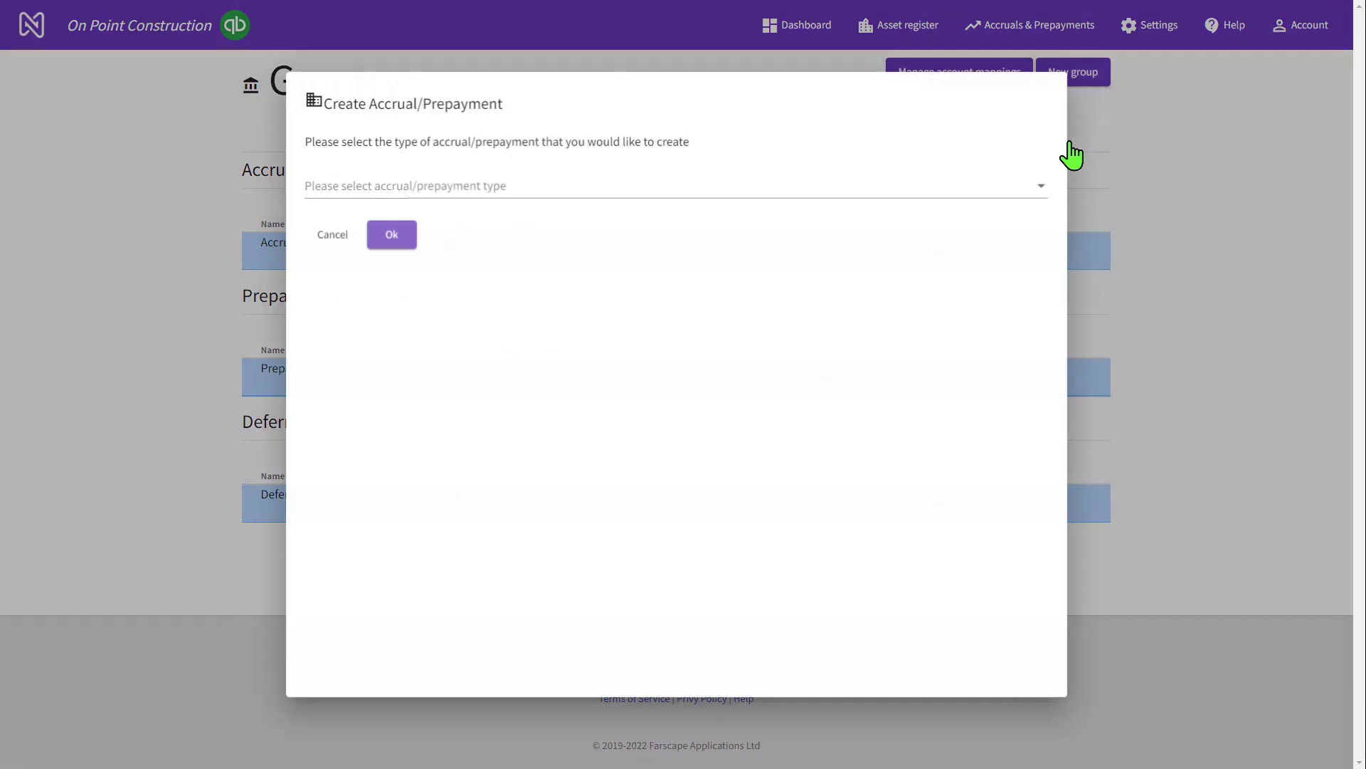
left_click(957, 193)
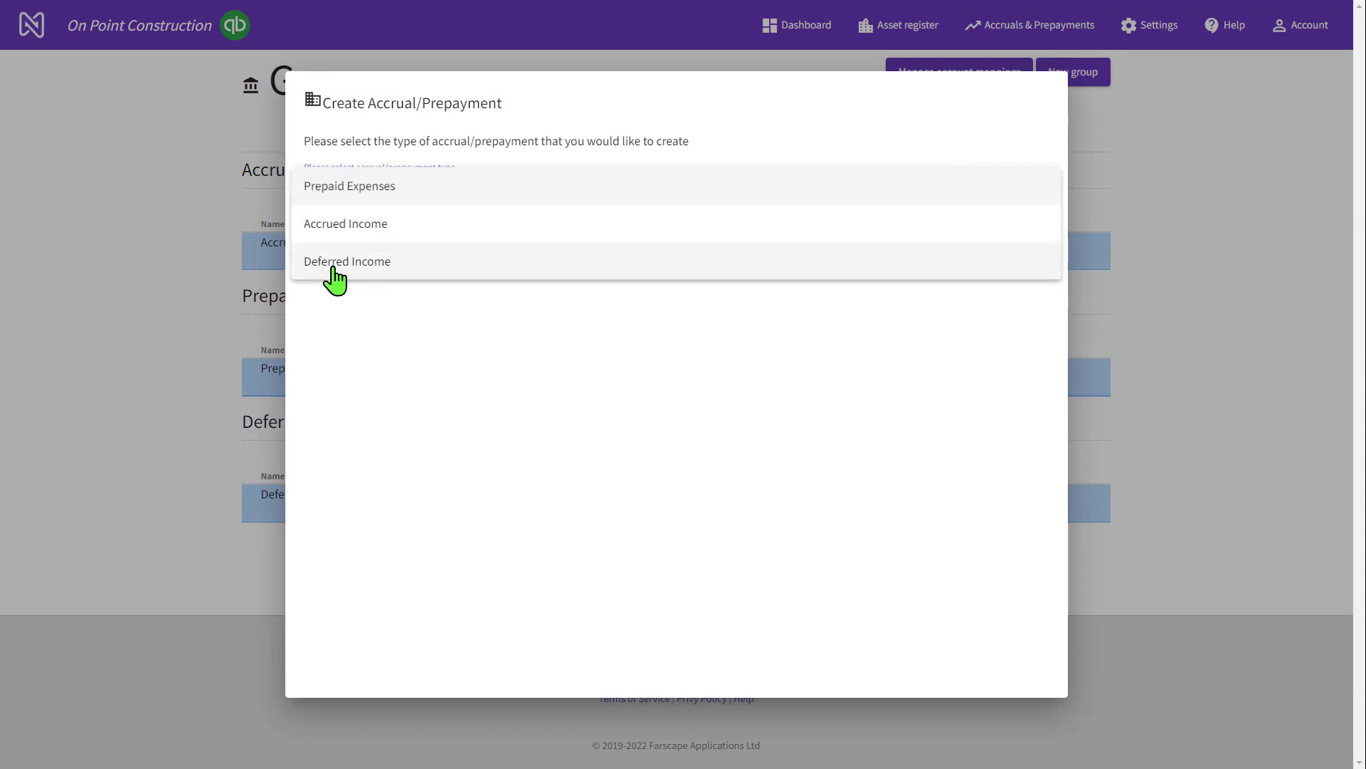
left_click(333, 271)
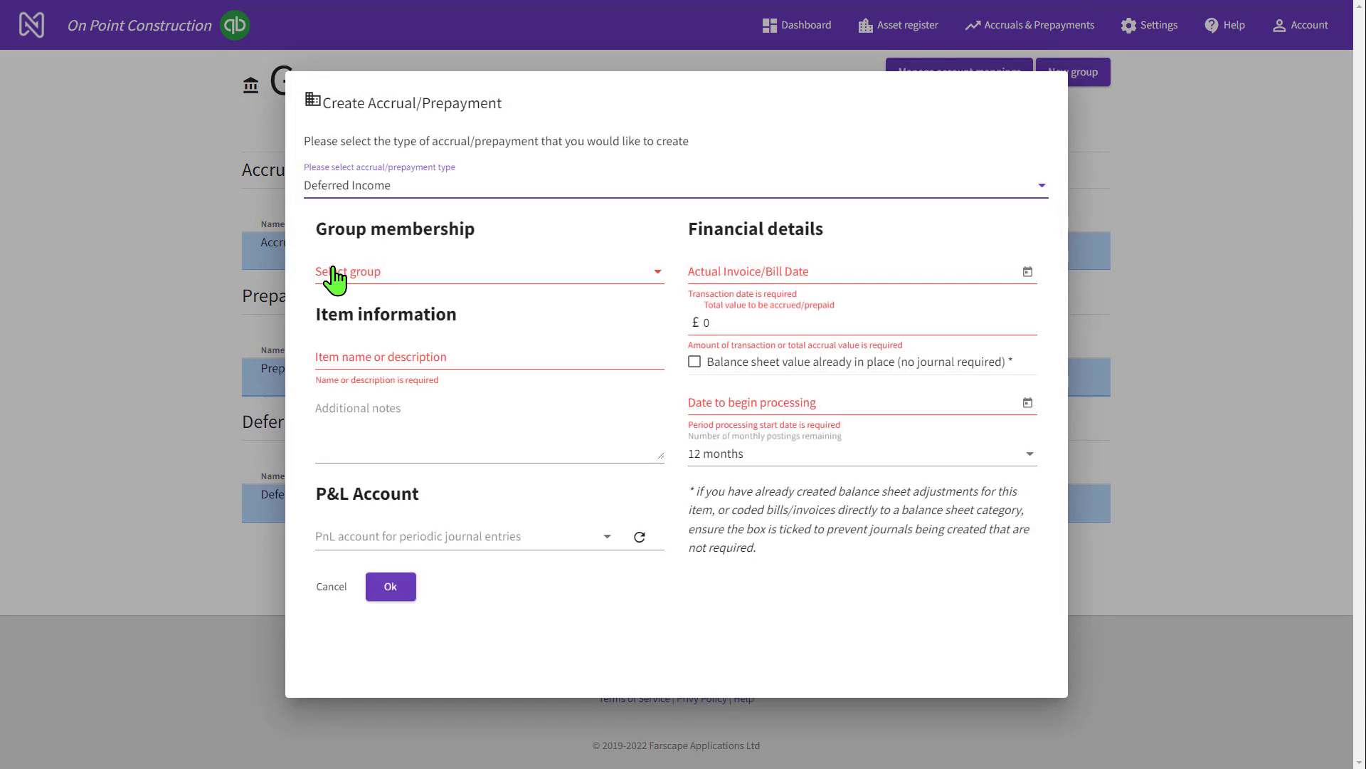
Assign the item to the Deferred income group and name it "Defer January income".
left_click(436, 276)
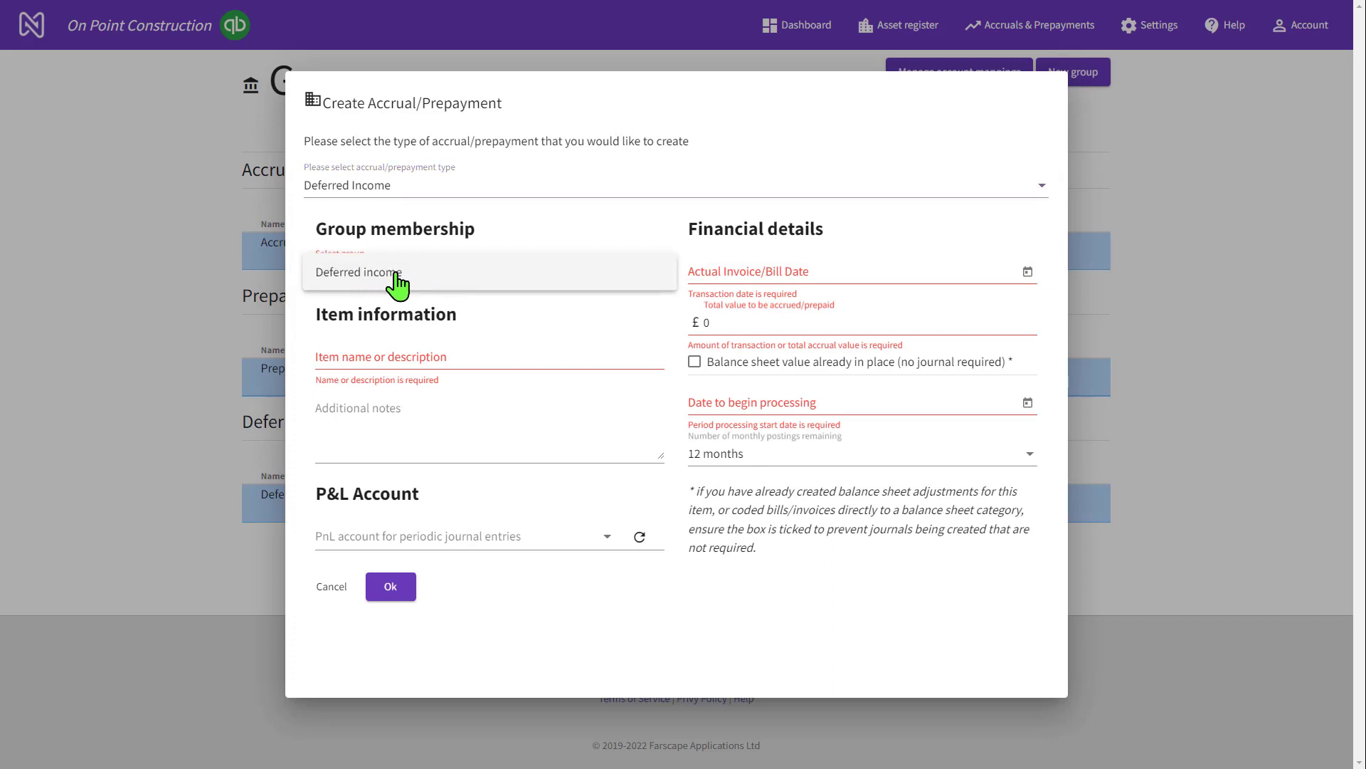
left_click(353, 281)
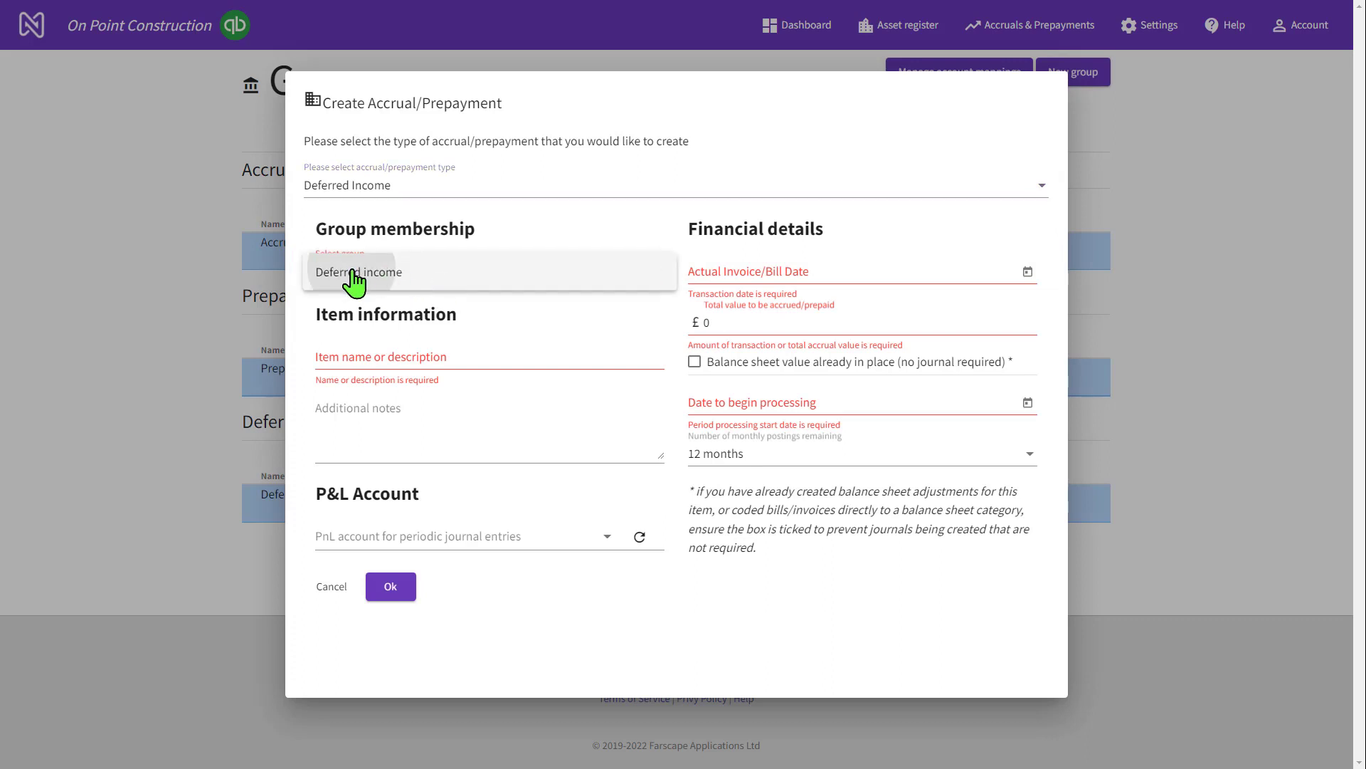
left_click(418, 355)
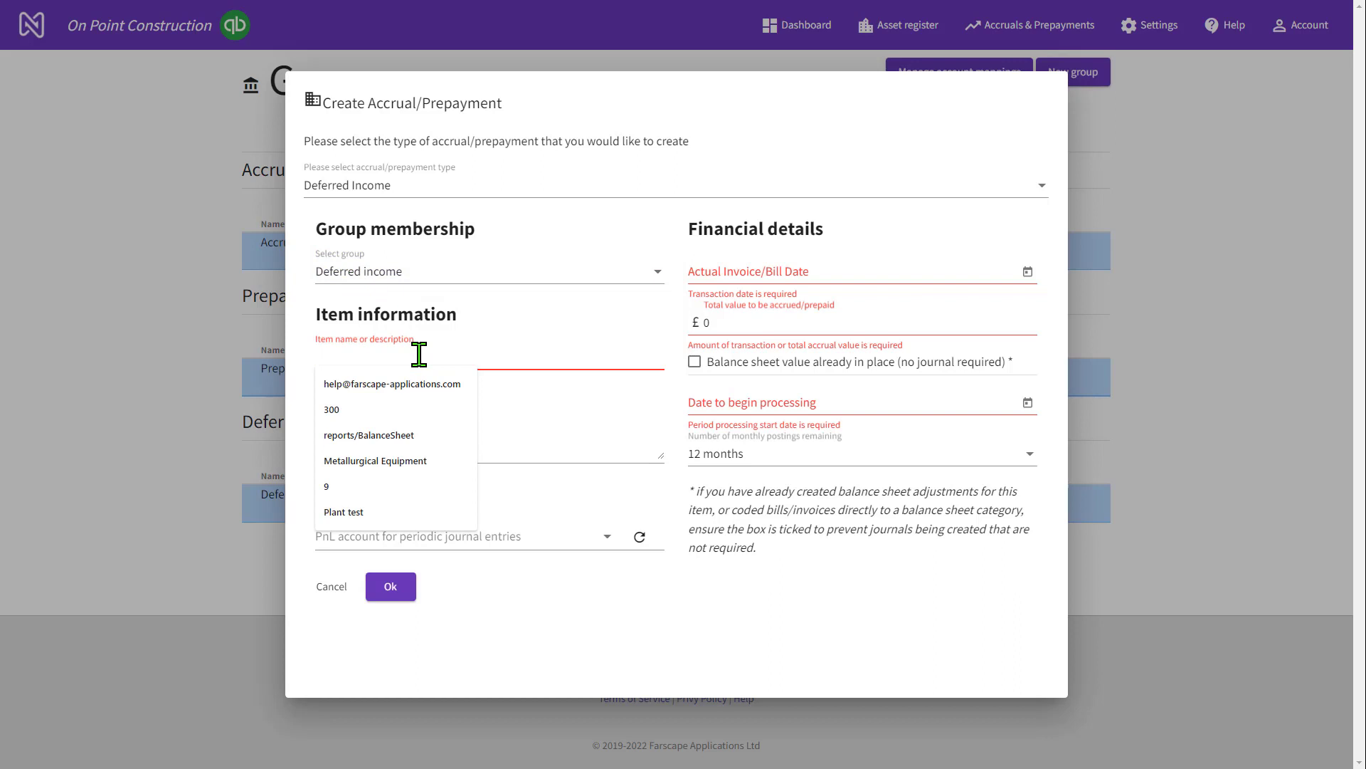
type("Defe")
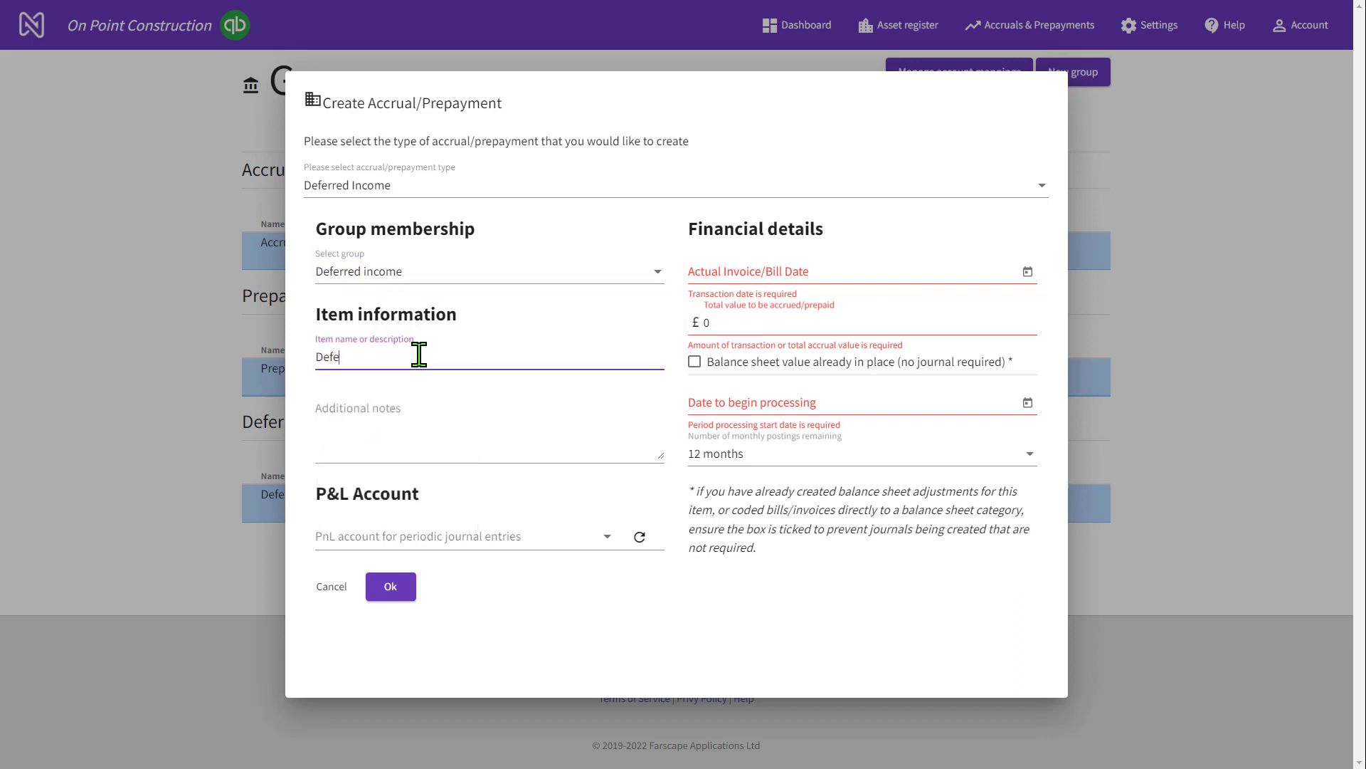
type("r January income")
left_click(354, 543)
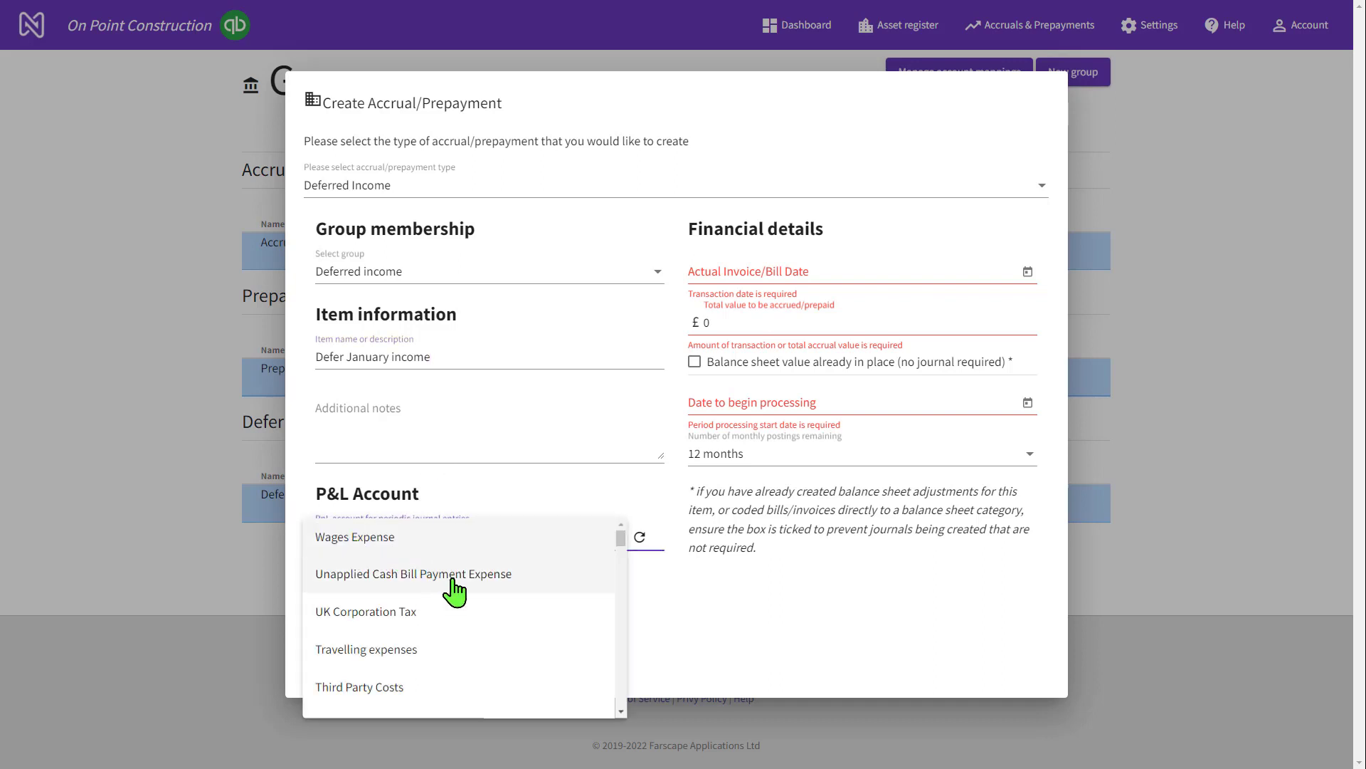
scroll(454, 590, "down", 6)
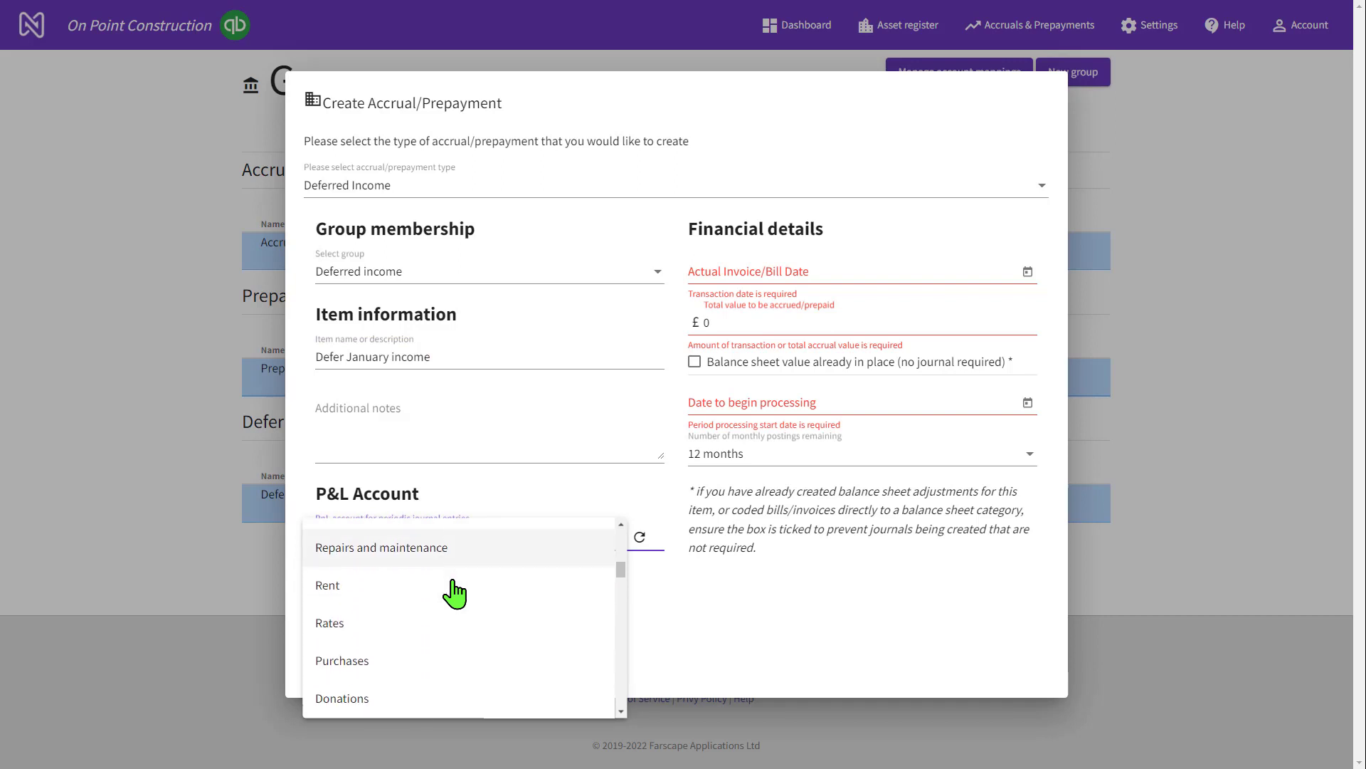
scroll(454, 592, "down", 3)
scroll(454, 592, "up", 3)
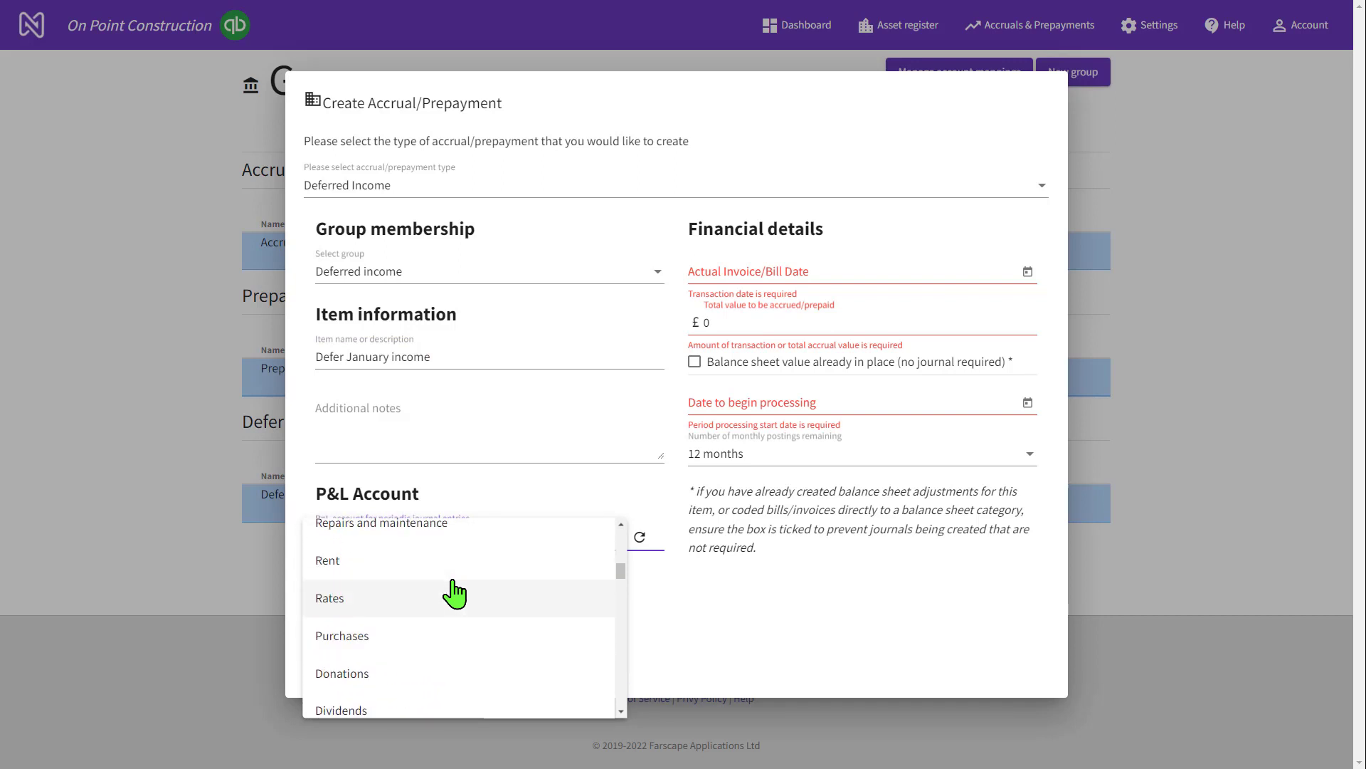
scroll(455, 585, "up", 2)
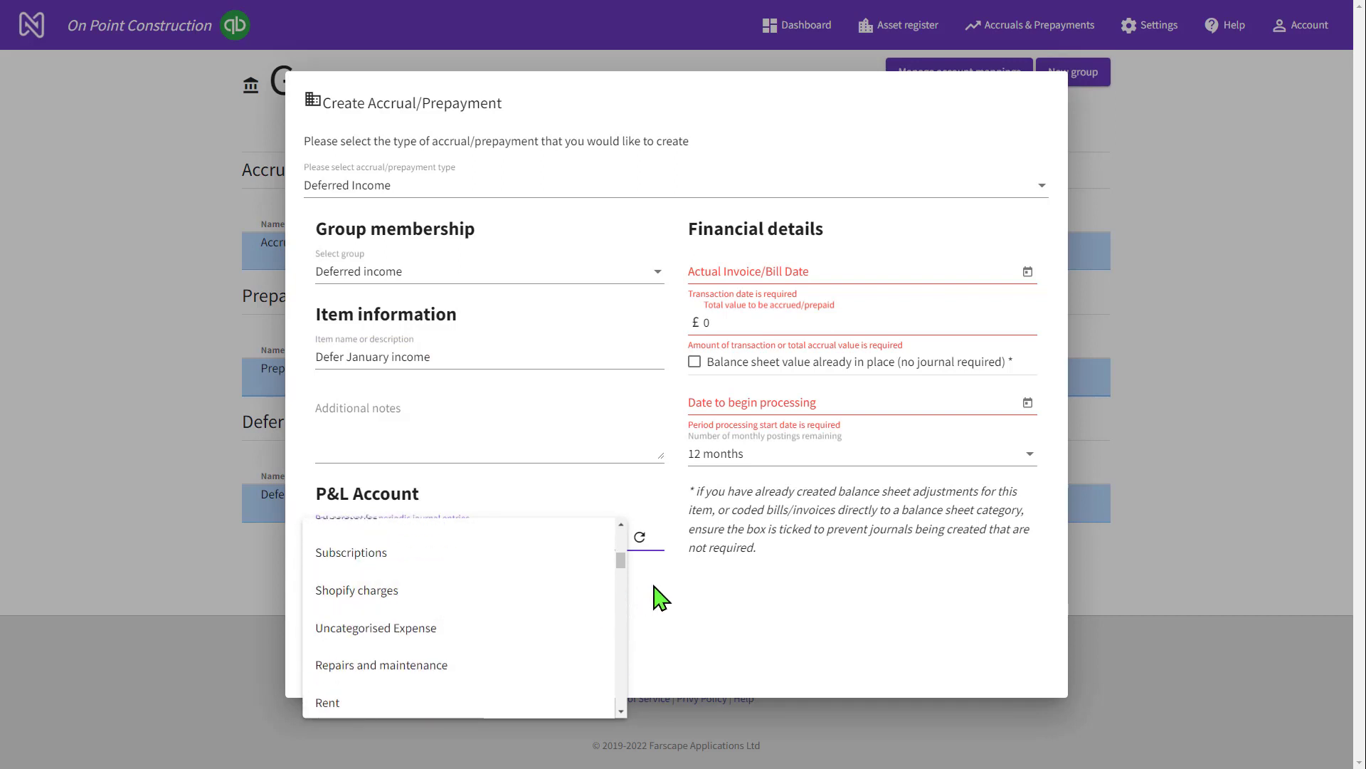
left_click(652, 585)
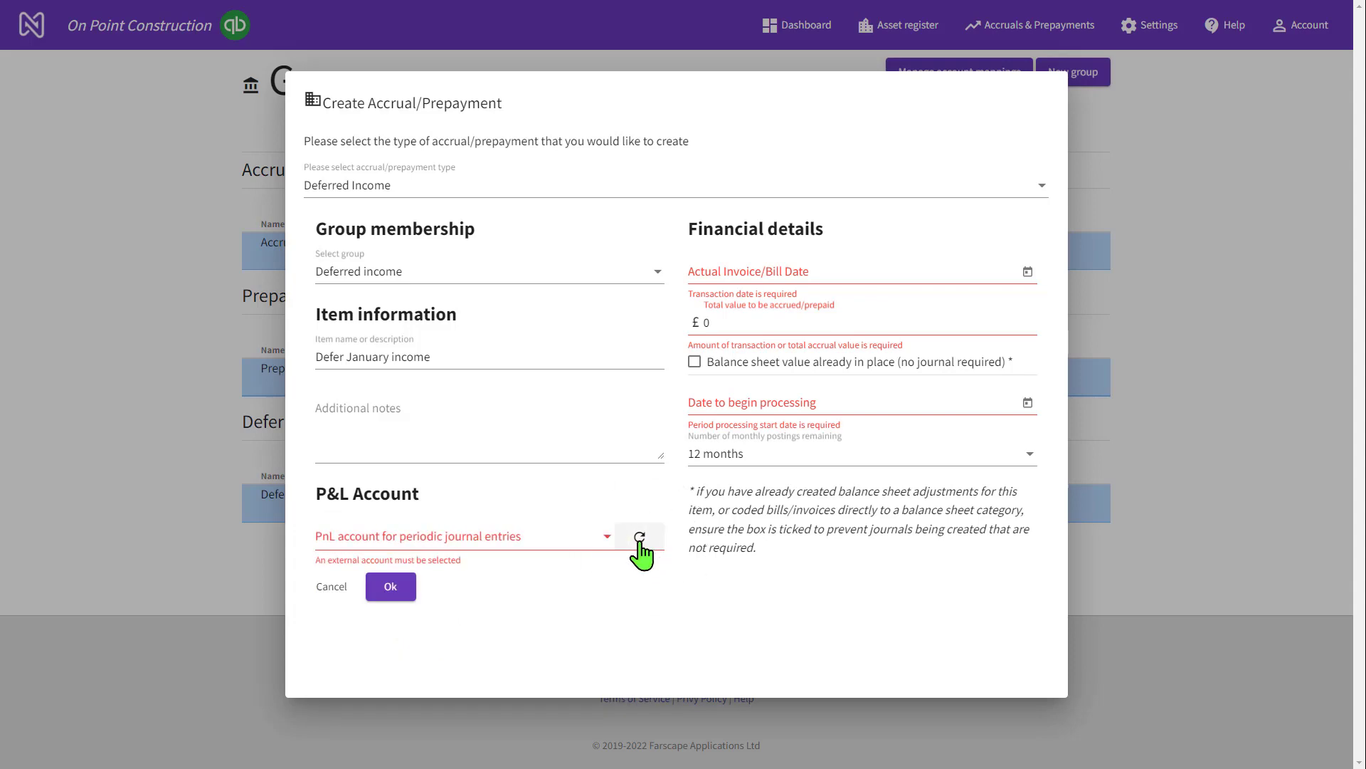
Refresh the available P&L accounts and choose "Construction work done" for the periodic journal entries.
left_click(639, 541)
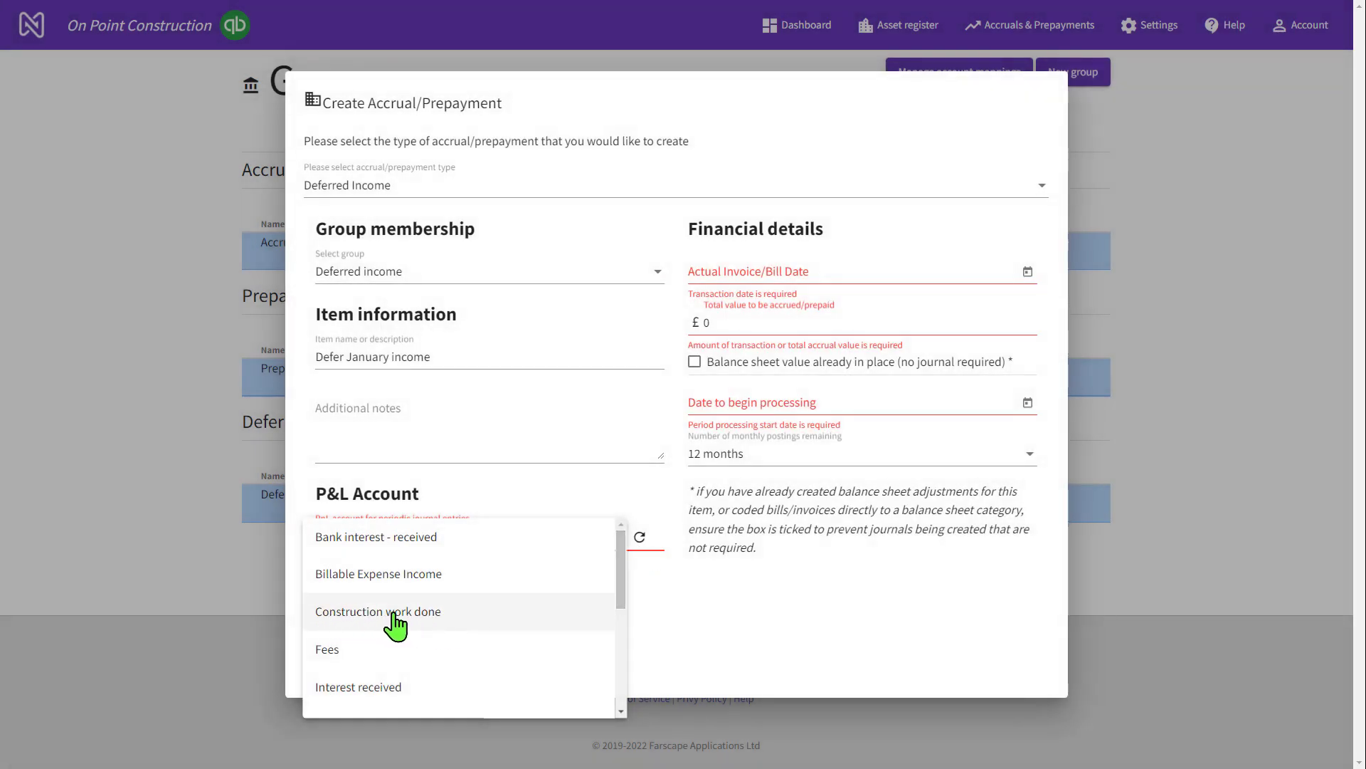
left_click(432, 614)
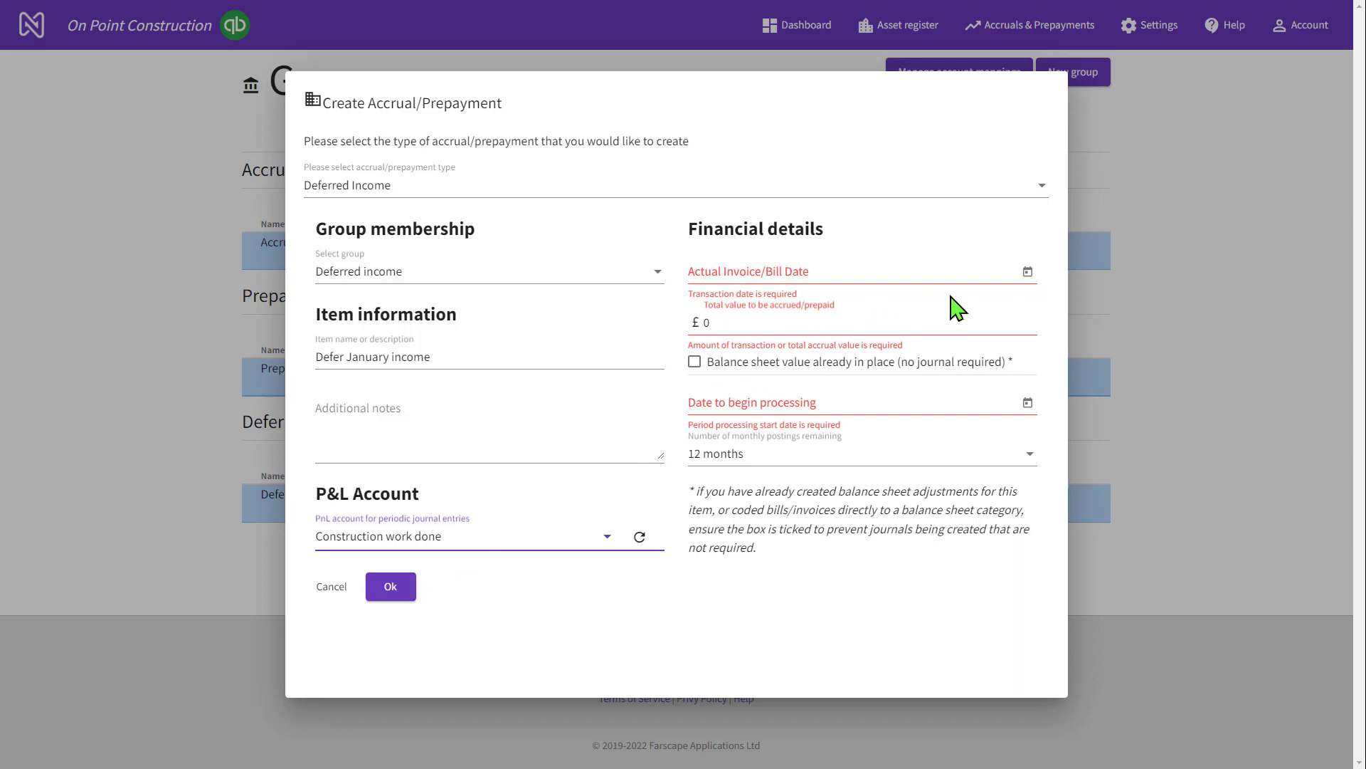
Set the actual invoice date to 5 January 2021 and the total value to be accrued/prepaid to £68500.
left_click(1028, 272)
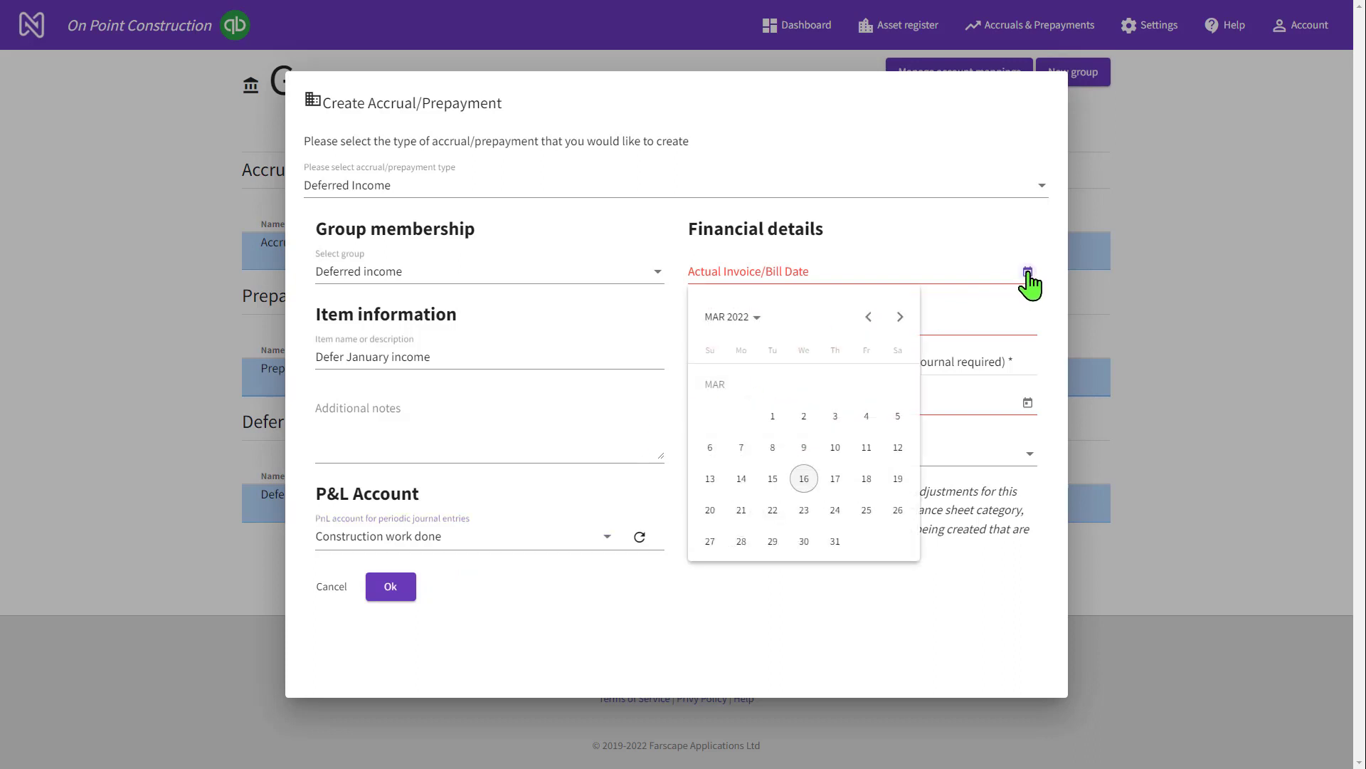
left_click(739, 318)
left_click(777, 400)
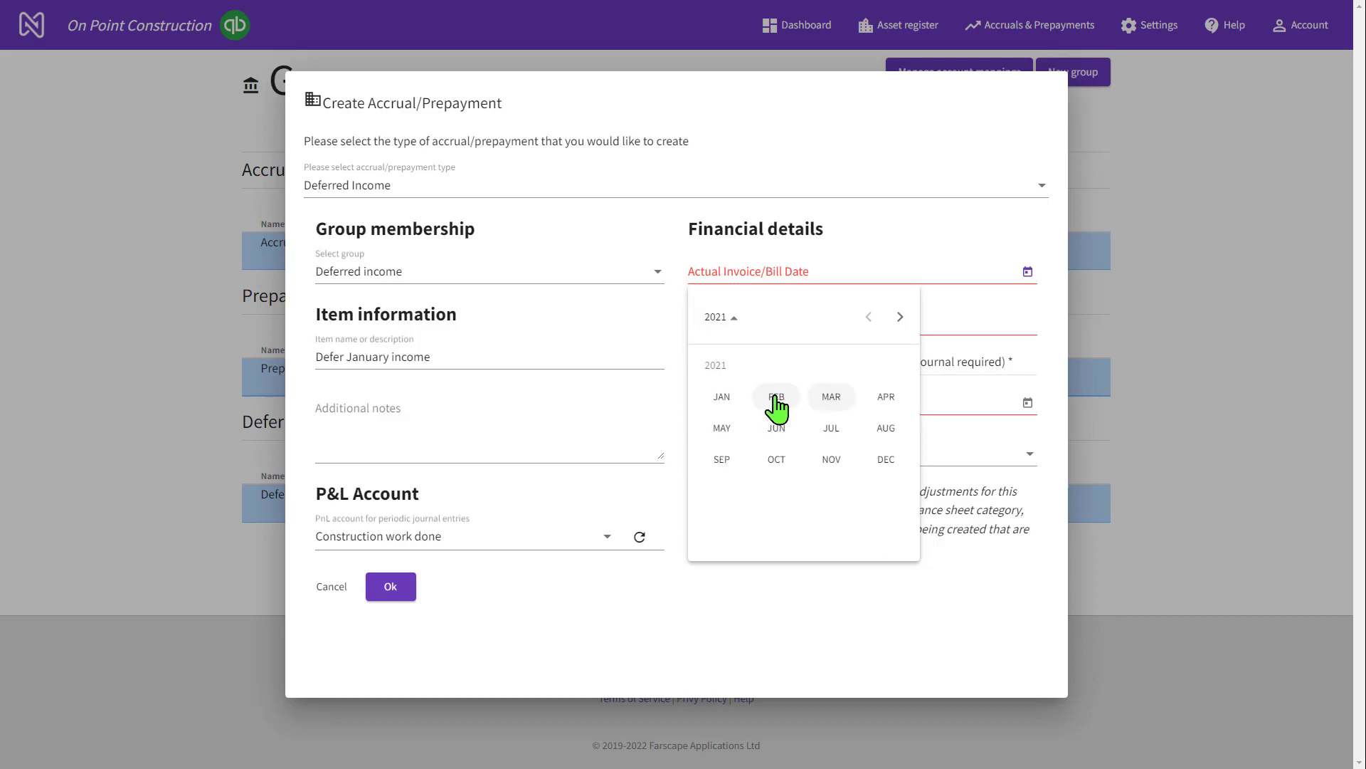
left_click(723, 402)
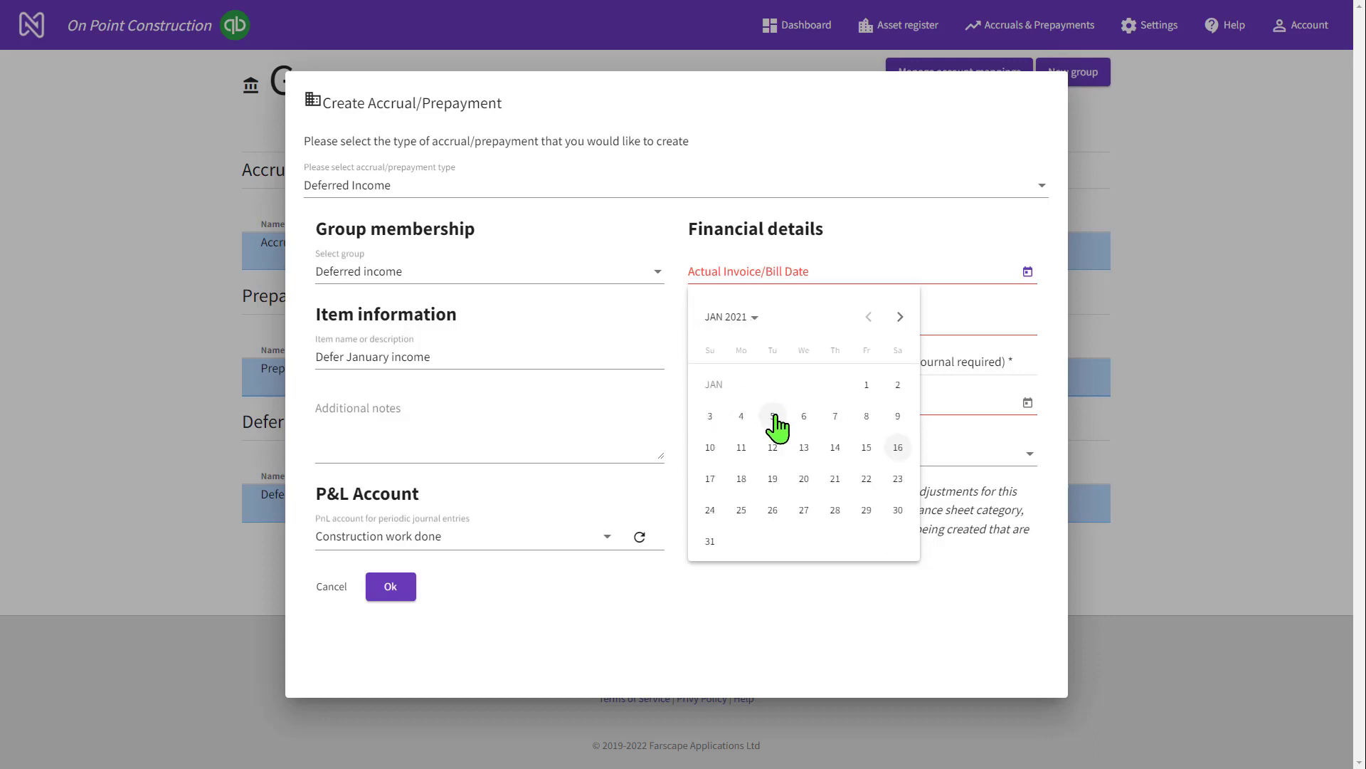
left_click(772, 420)
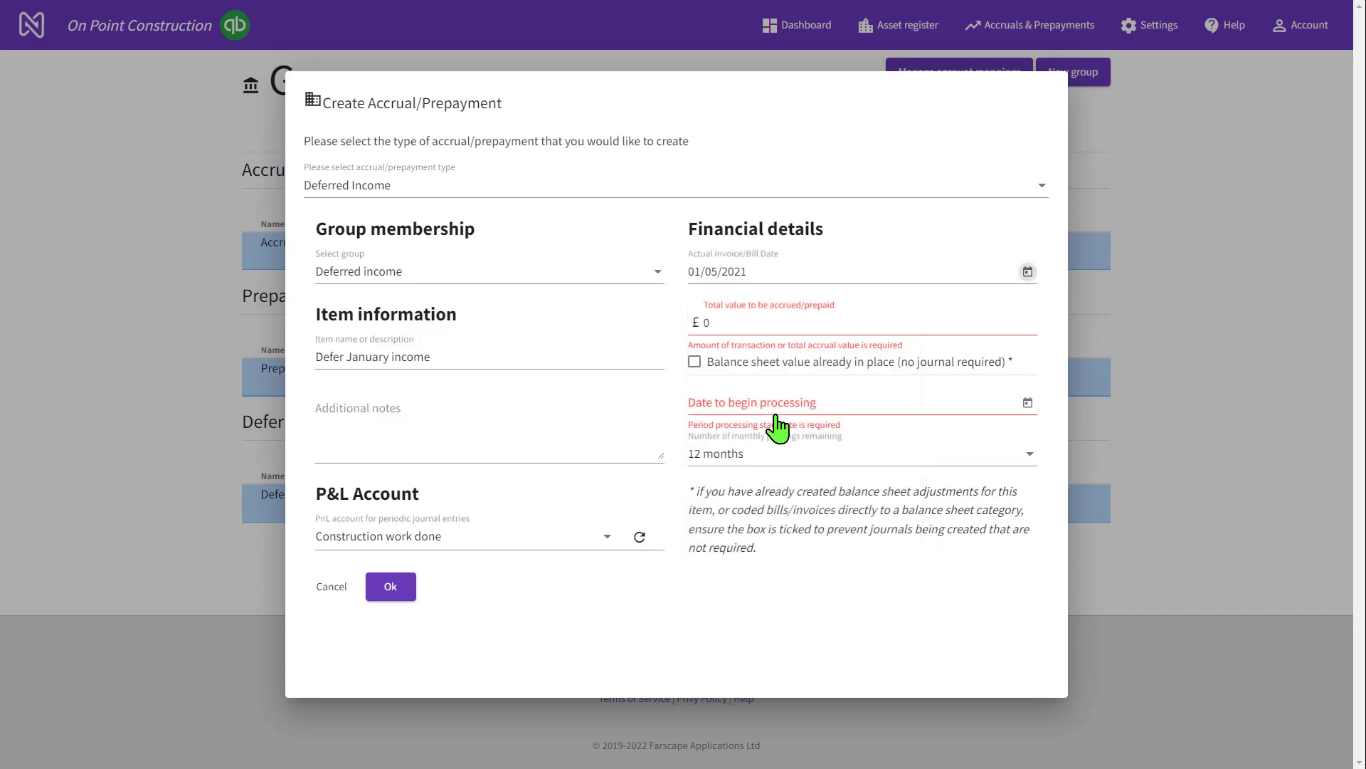
left_click(728, 320)
type("68500")
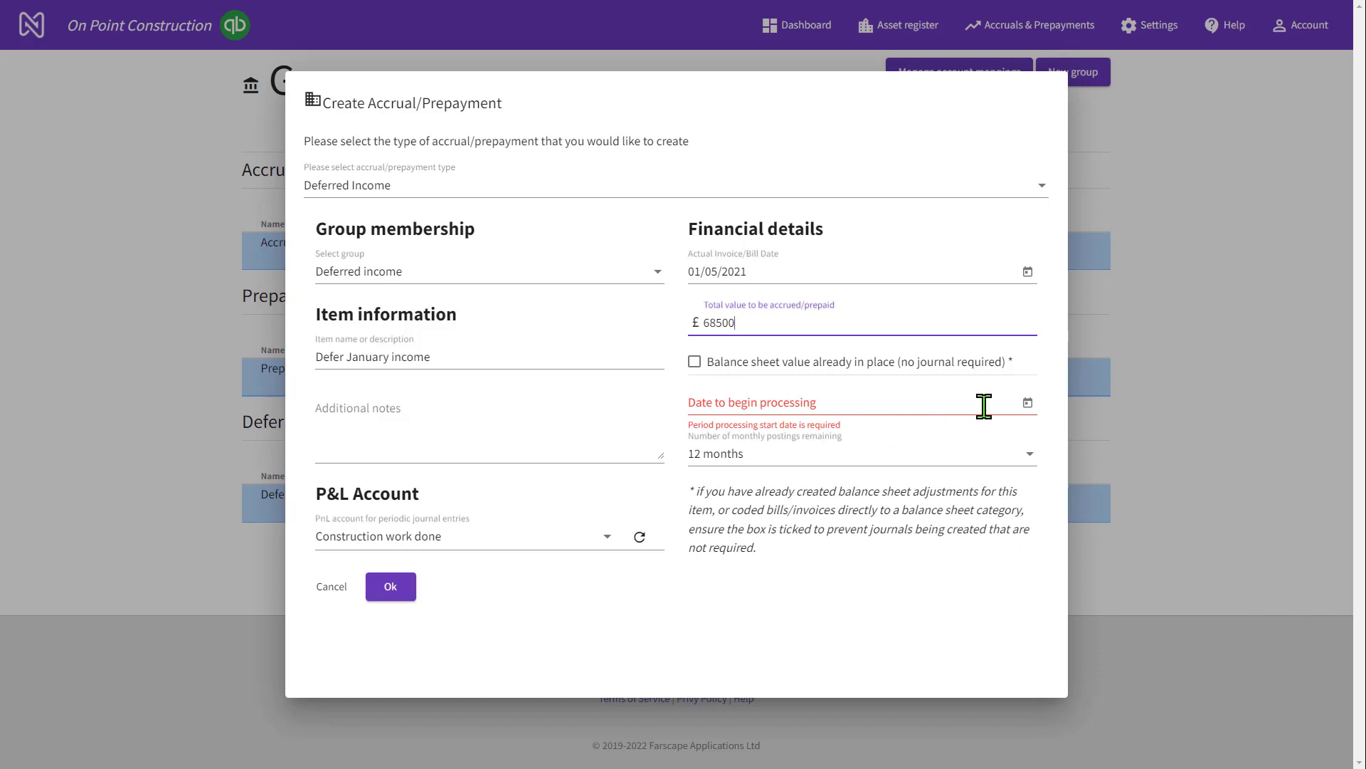
Set the deferred income item's date to begin processing to 1 January 2021.
left_click(1027, 404)
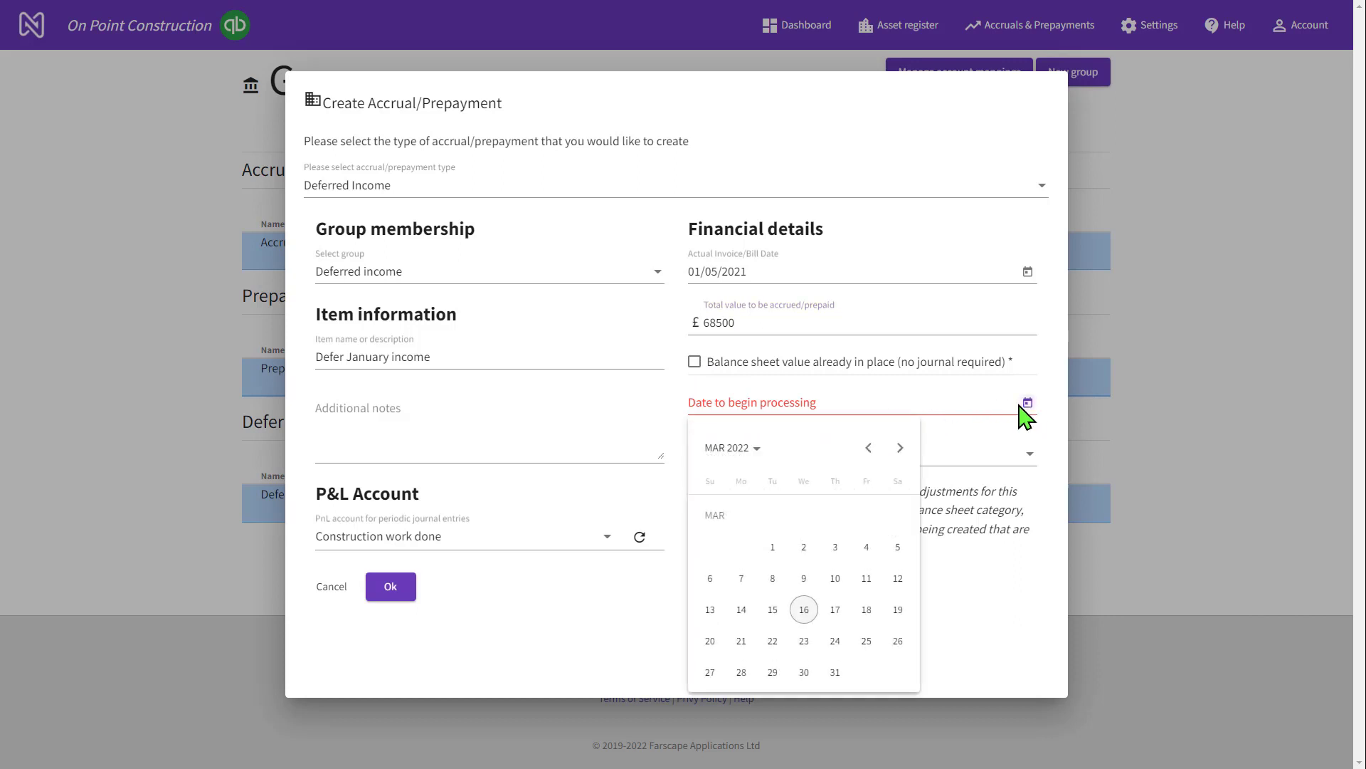
left_click(869, 448)
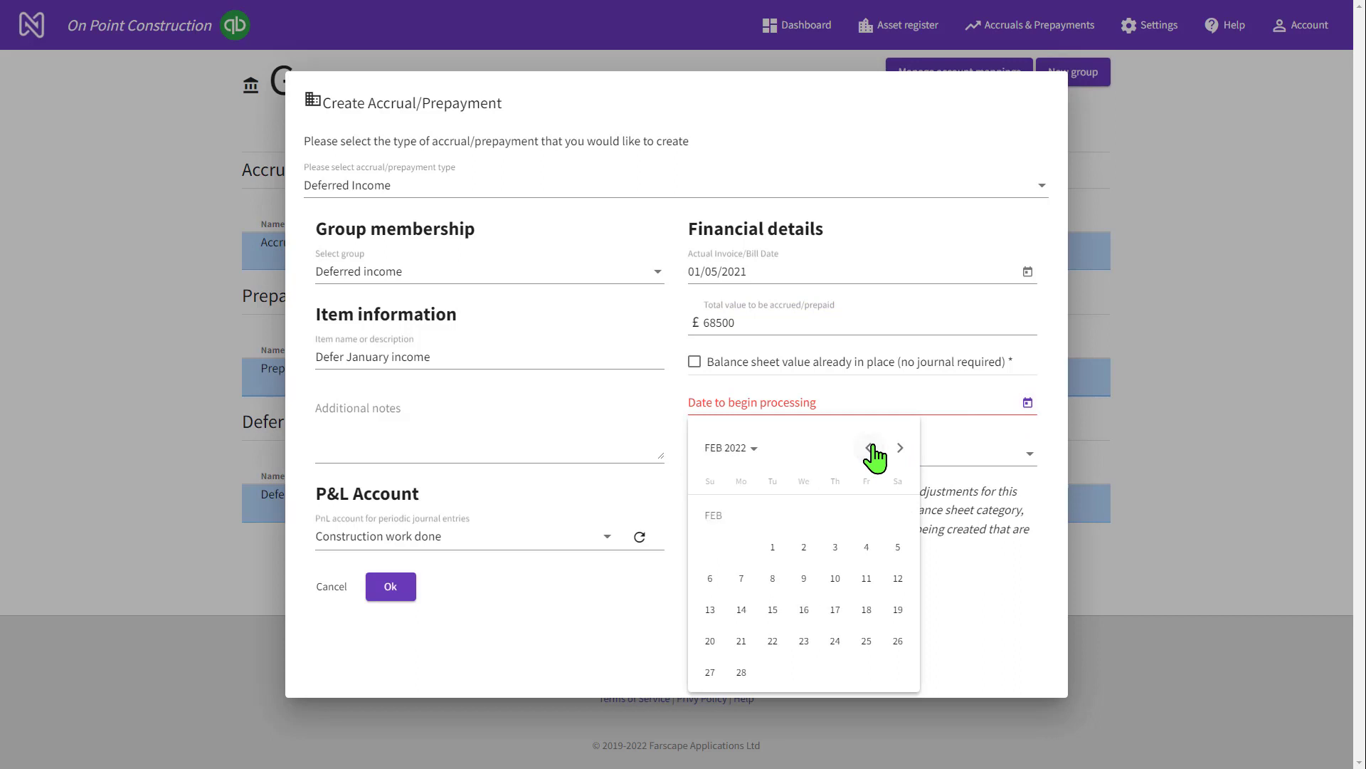
left_click(870, 448)
left_click(869, 447)
left_click(737, 448)
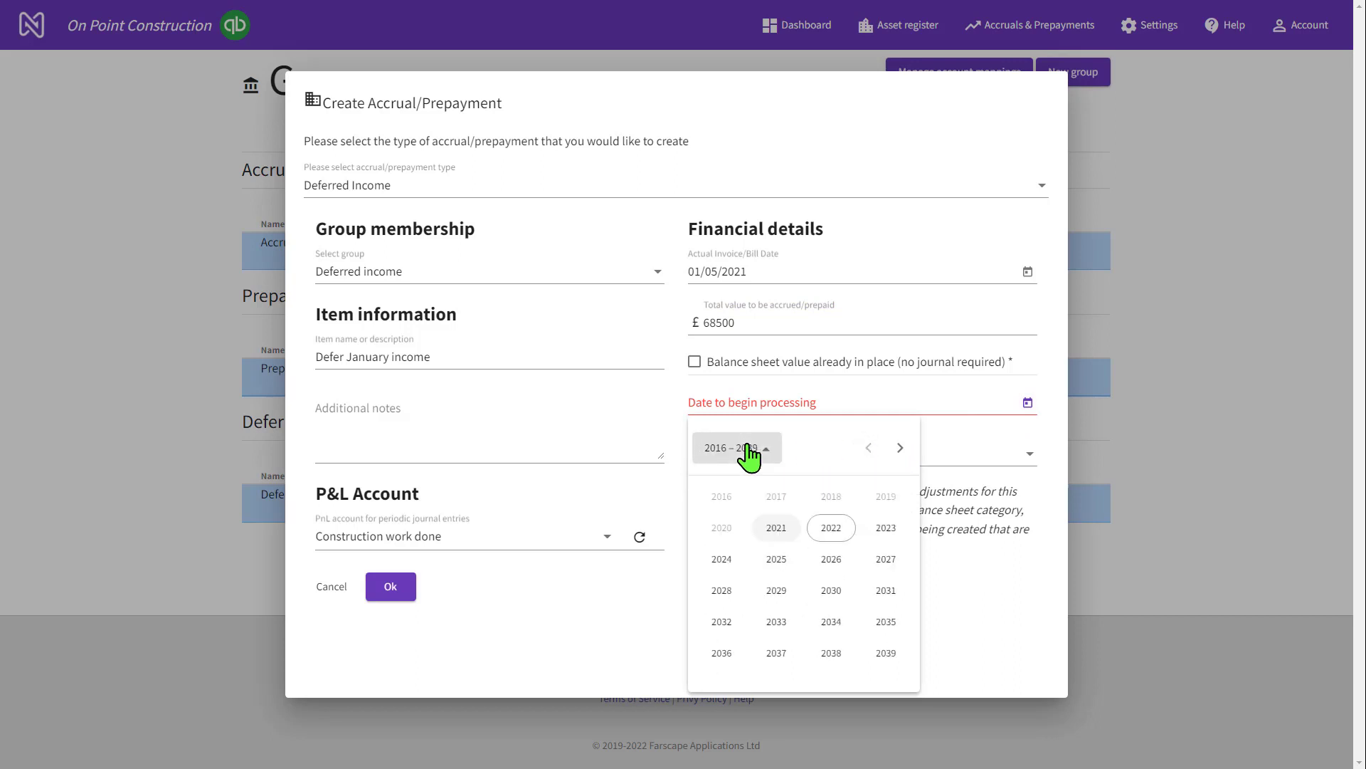
left_click(776, 527)
left_click(723, 528)
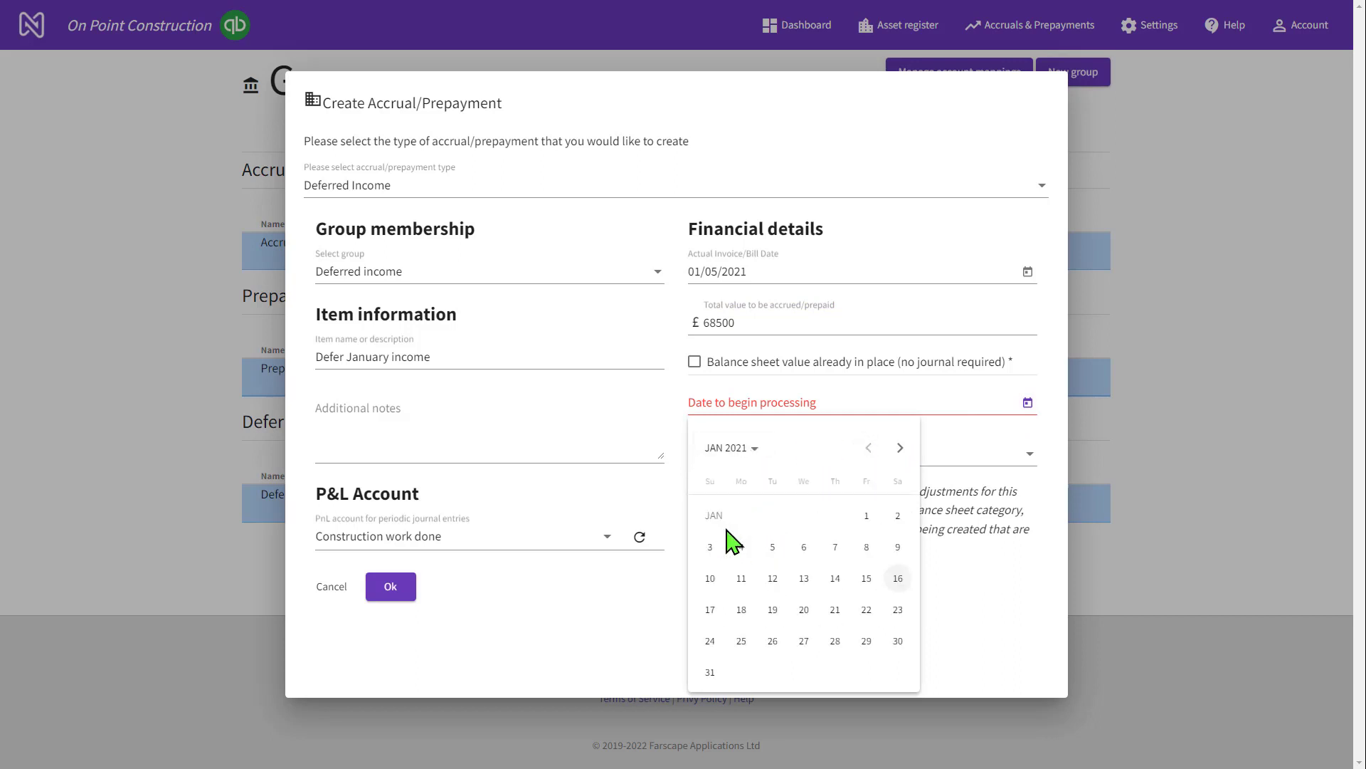
left_click(867, 518)
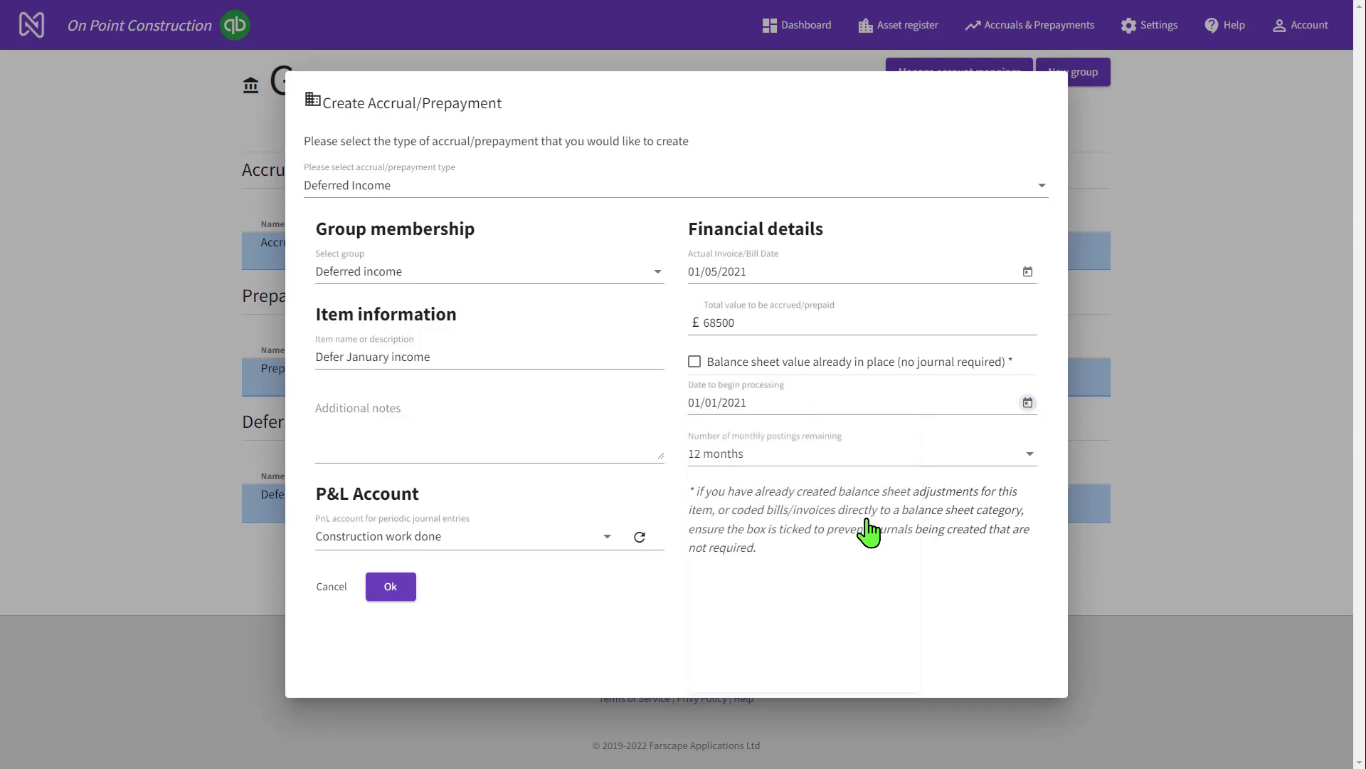
Set the number of monthly postings remaining to 6 months and create the deferred income item.
left_click(862, 459)
scroll(847, 470, "up", 1)
scroll(847, 473, "up", 3)
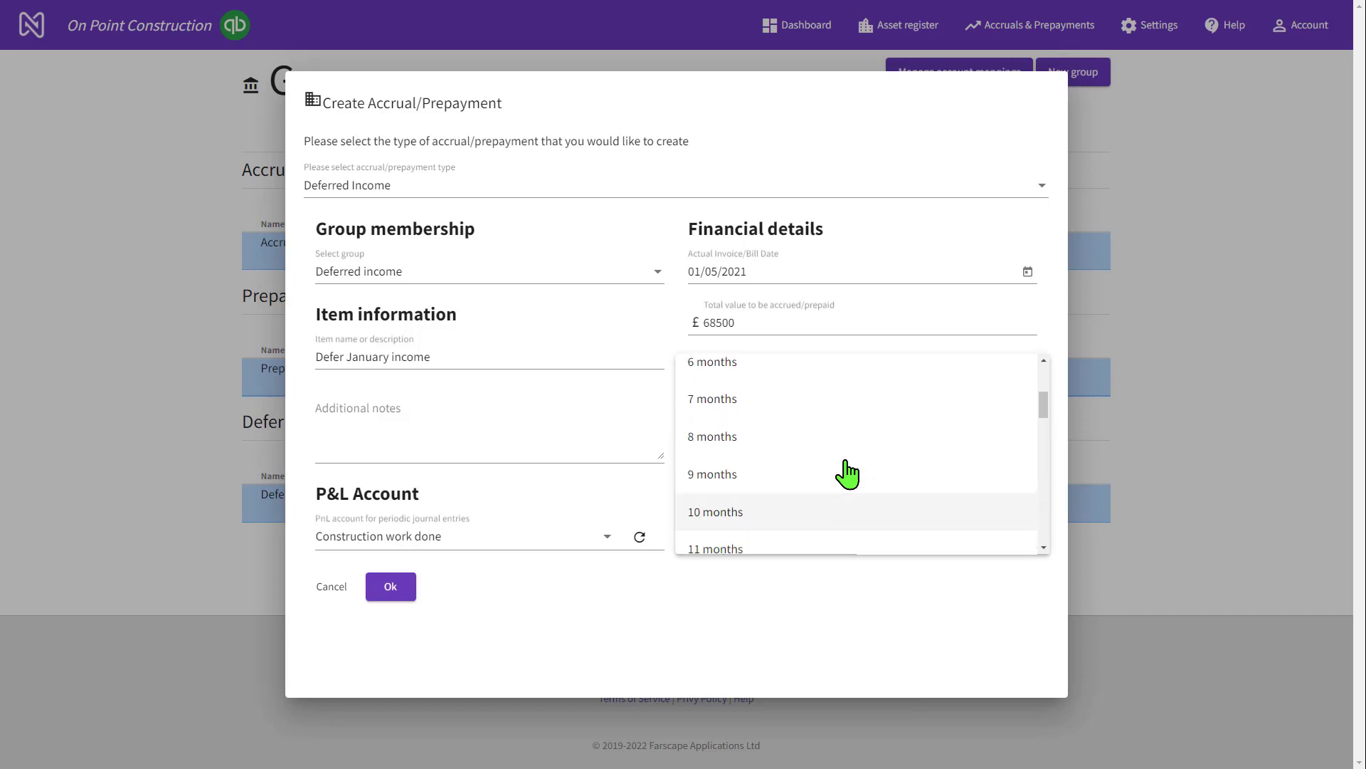
left_click(731, 459)
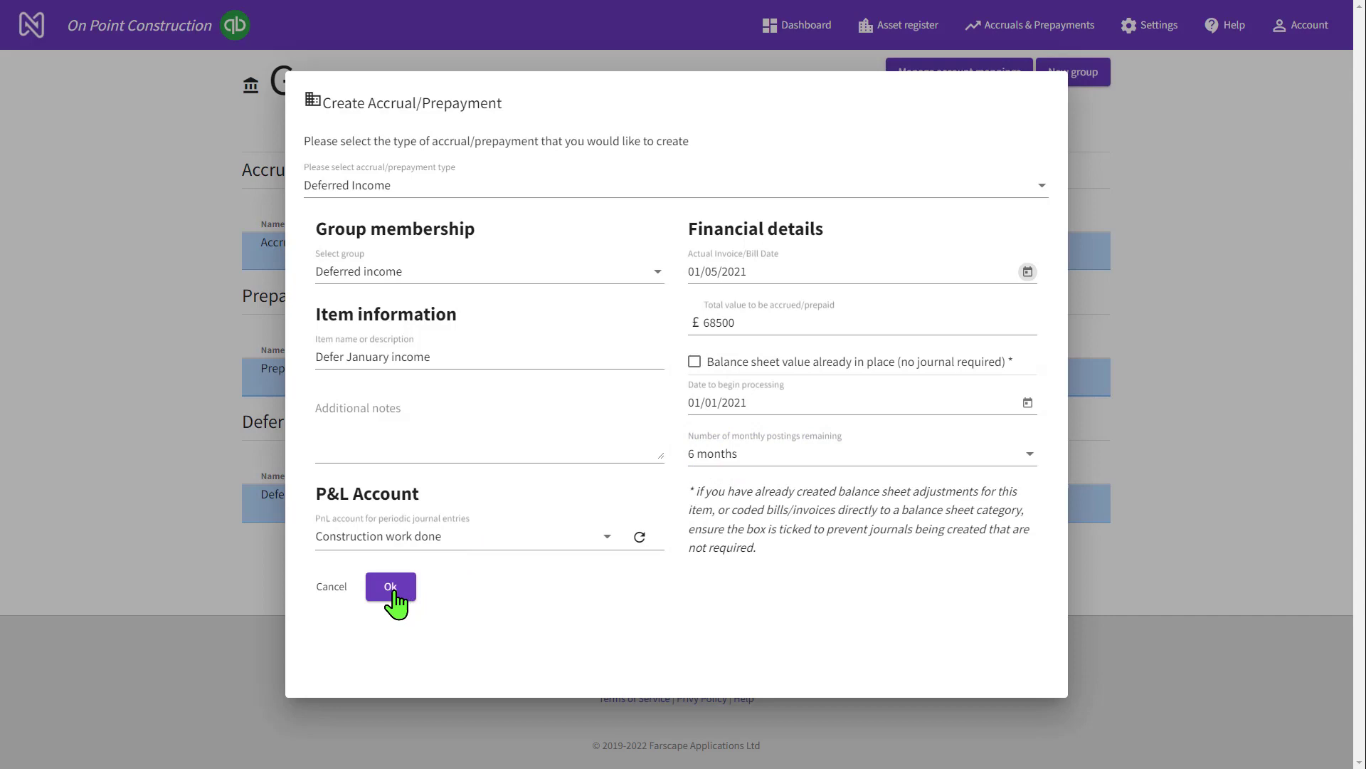
left_click(391, 588)
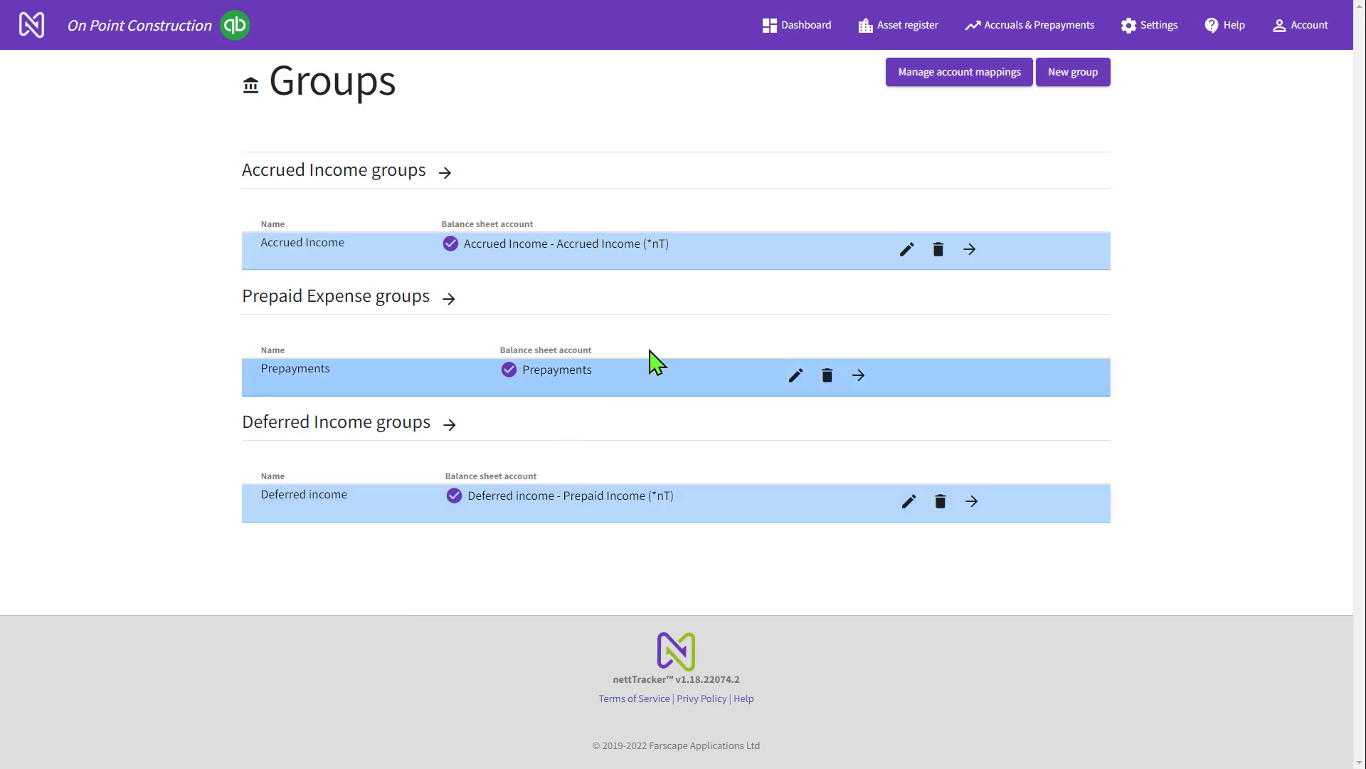
Open the current statement for deferred income and check the prepaid amount of the "Defer January income" item.
left_click(1025, 27)
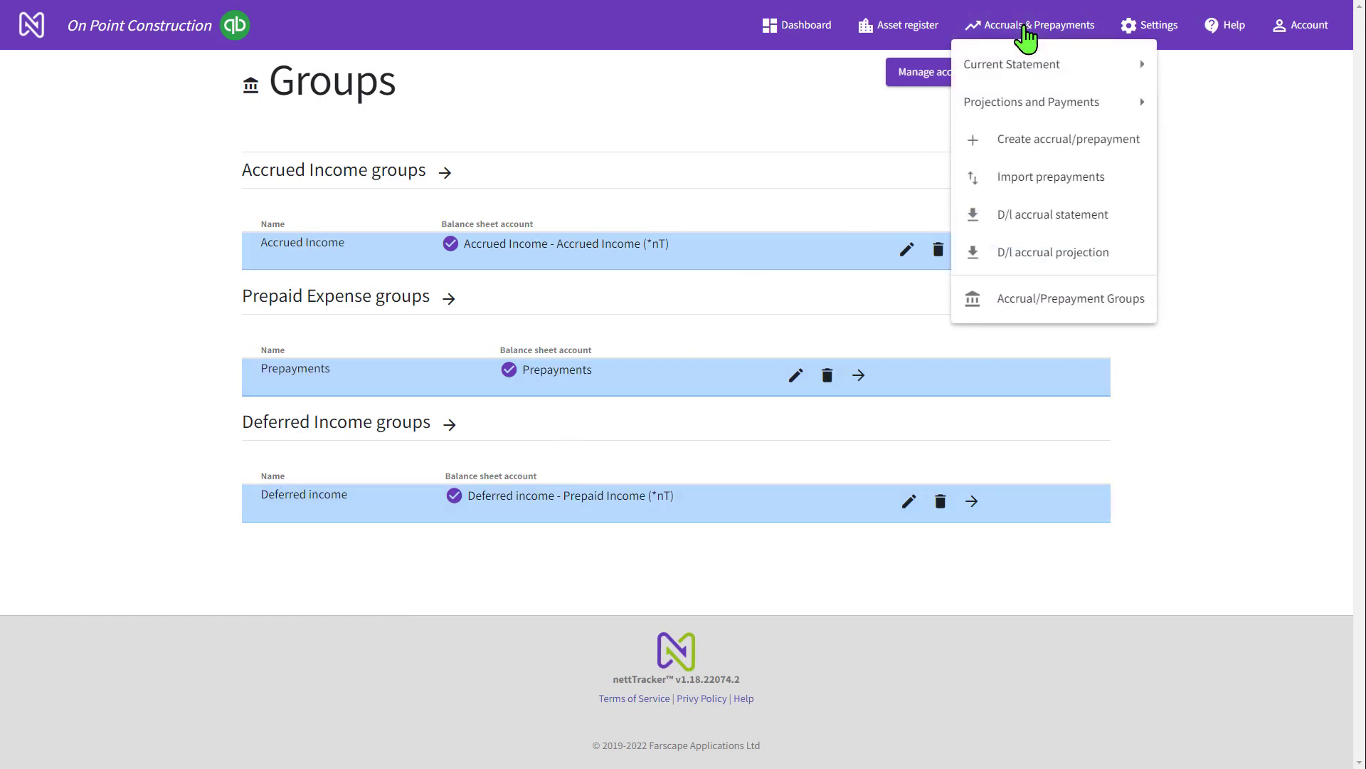
mouse_move(1030, 65)
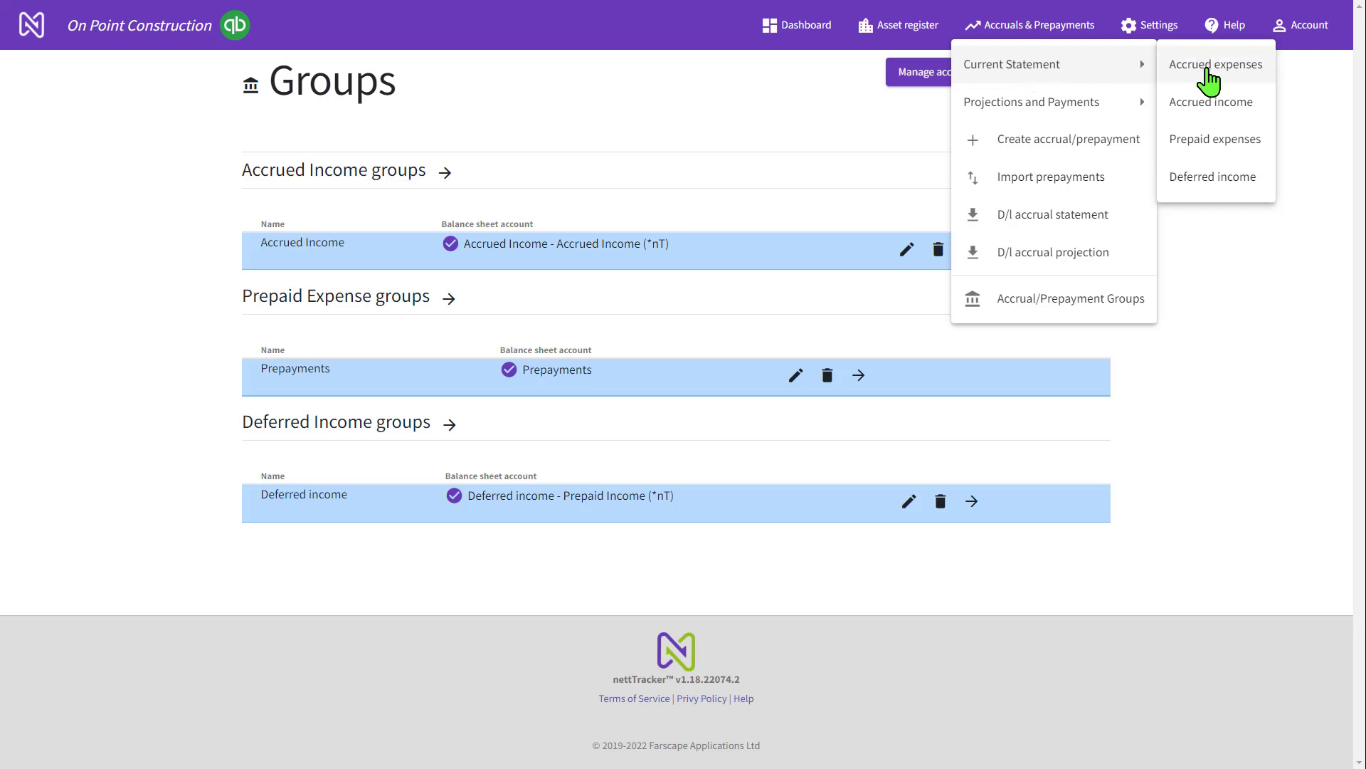
left_click(1217, 181)
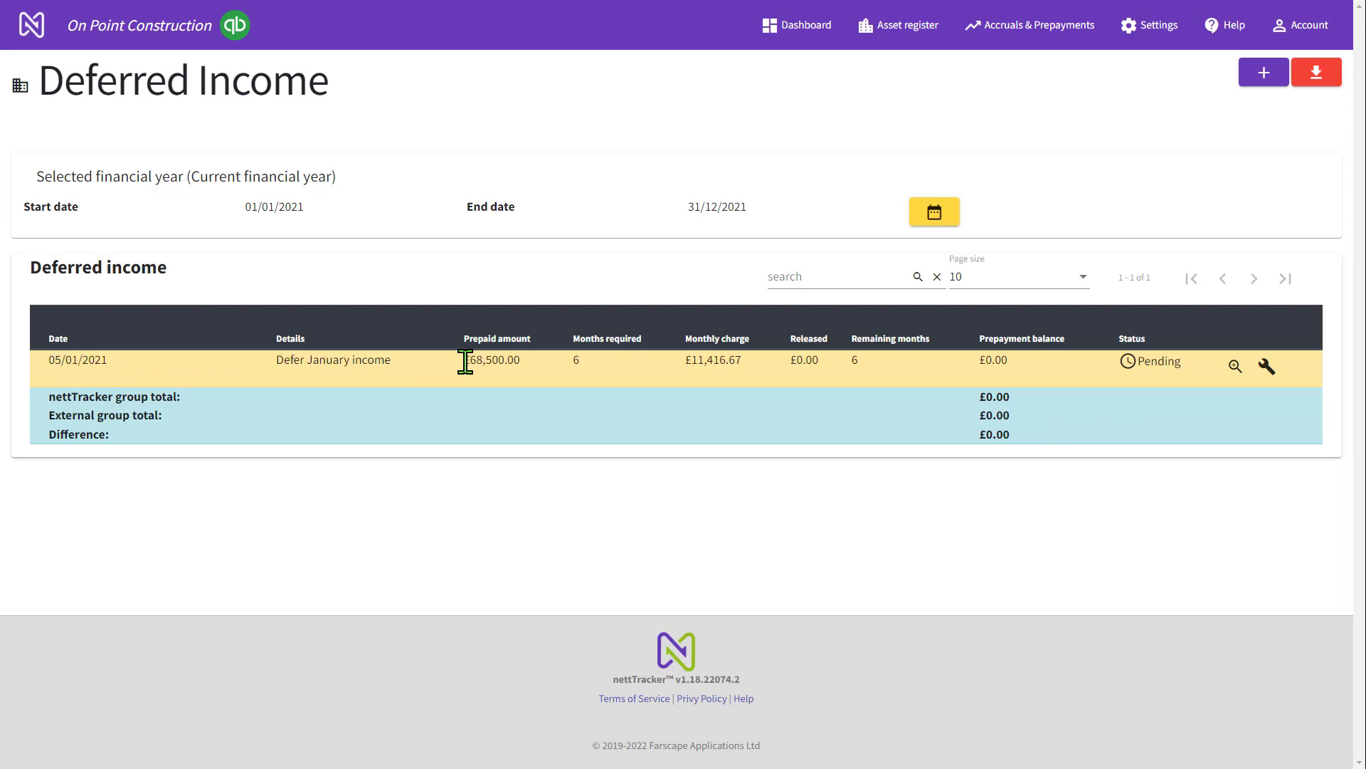
left_click_drag(463, 360, 534, 372)
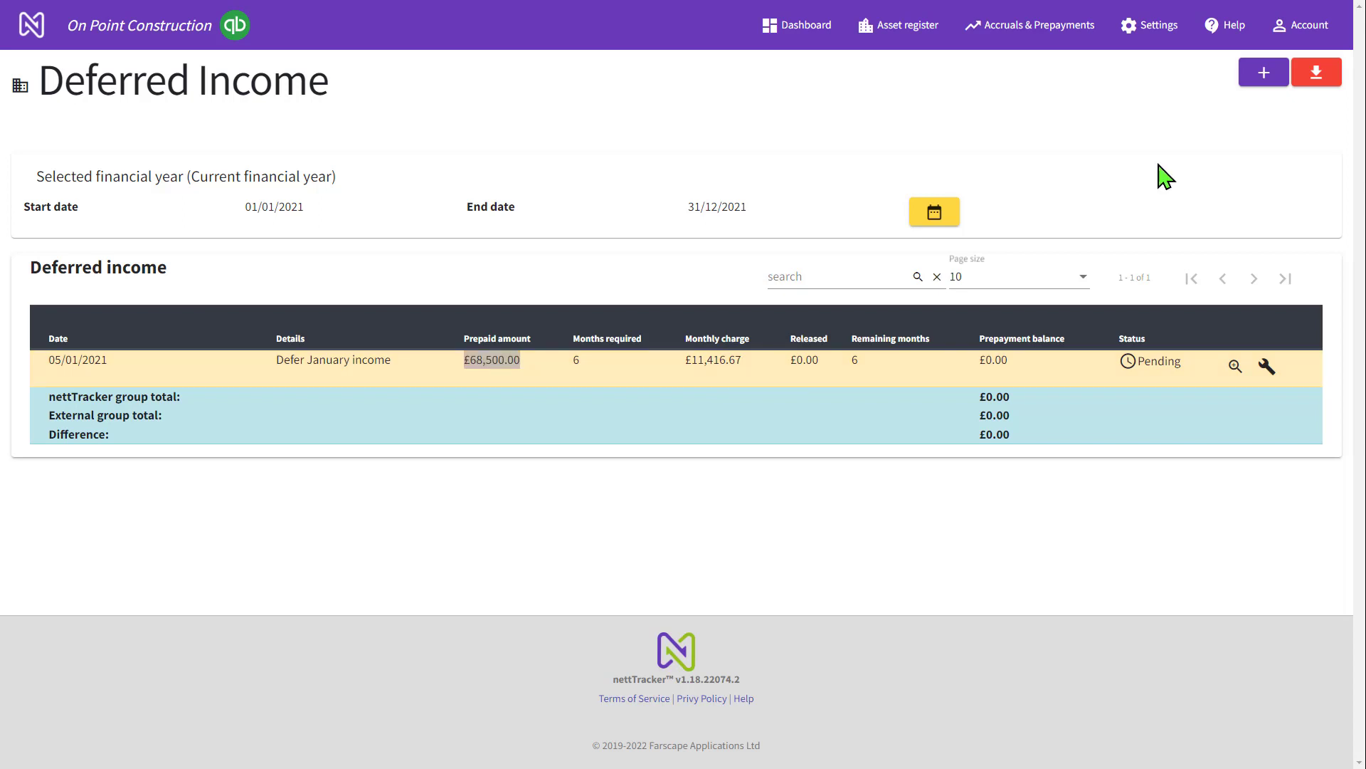
Open the deferred income projection and examine the initial deferral and the monthly releases of the January item.
left_click(1042, 35)
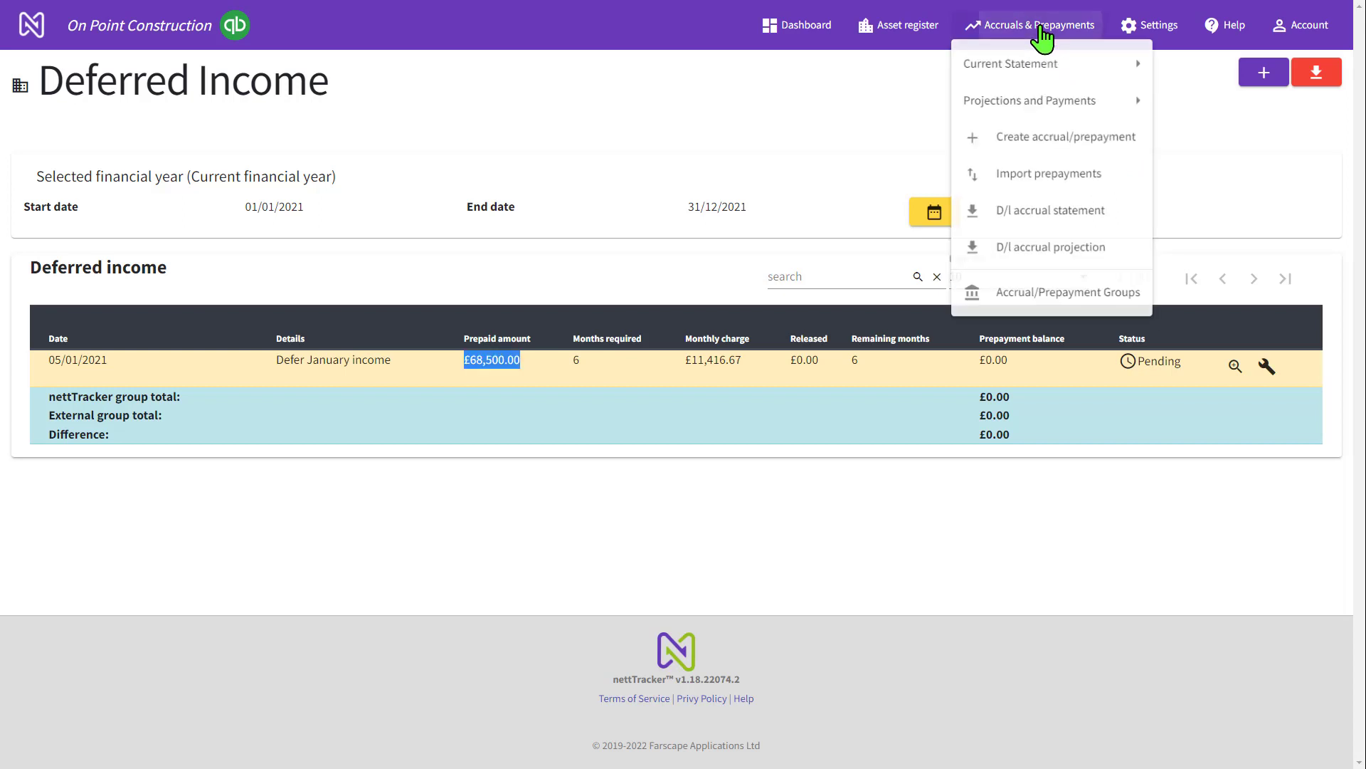
mouse_move(1025, 106)
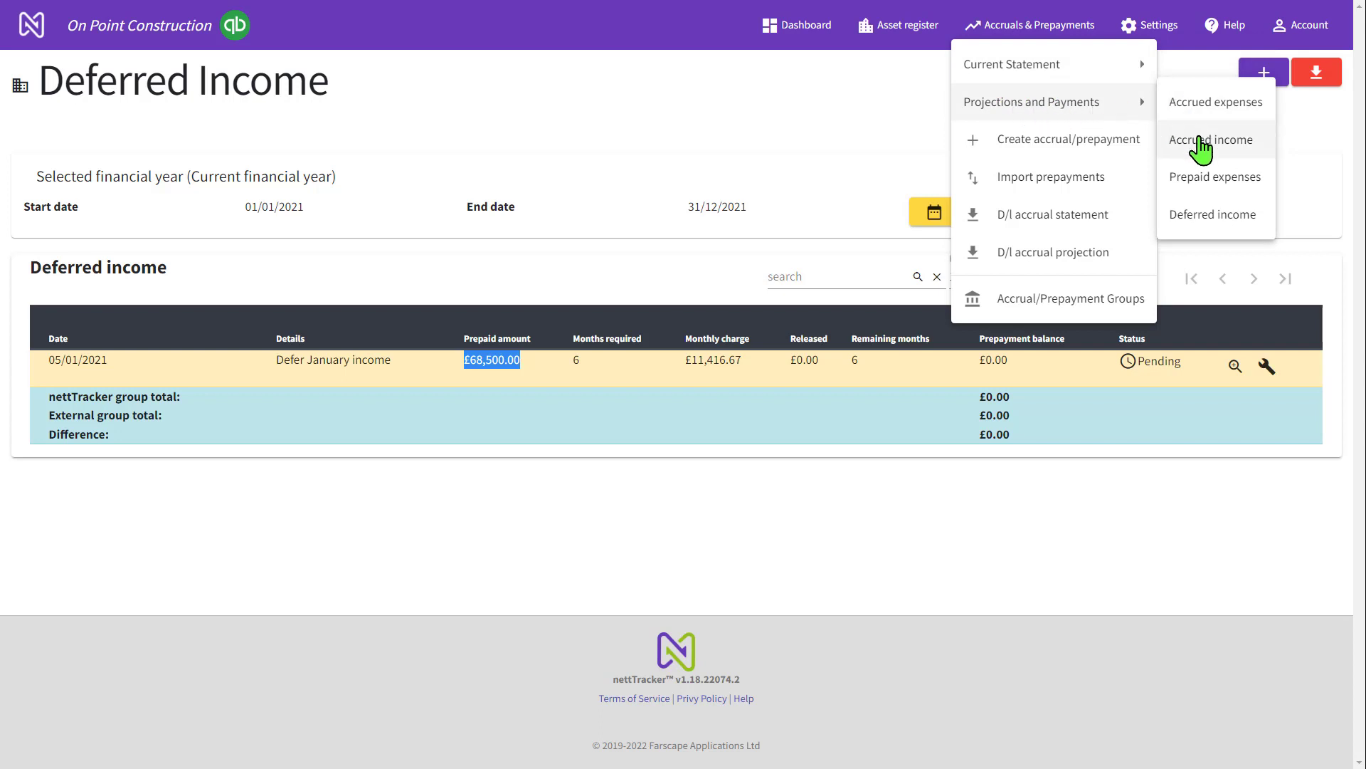
left_click(1219, 226)
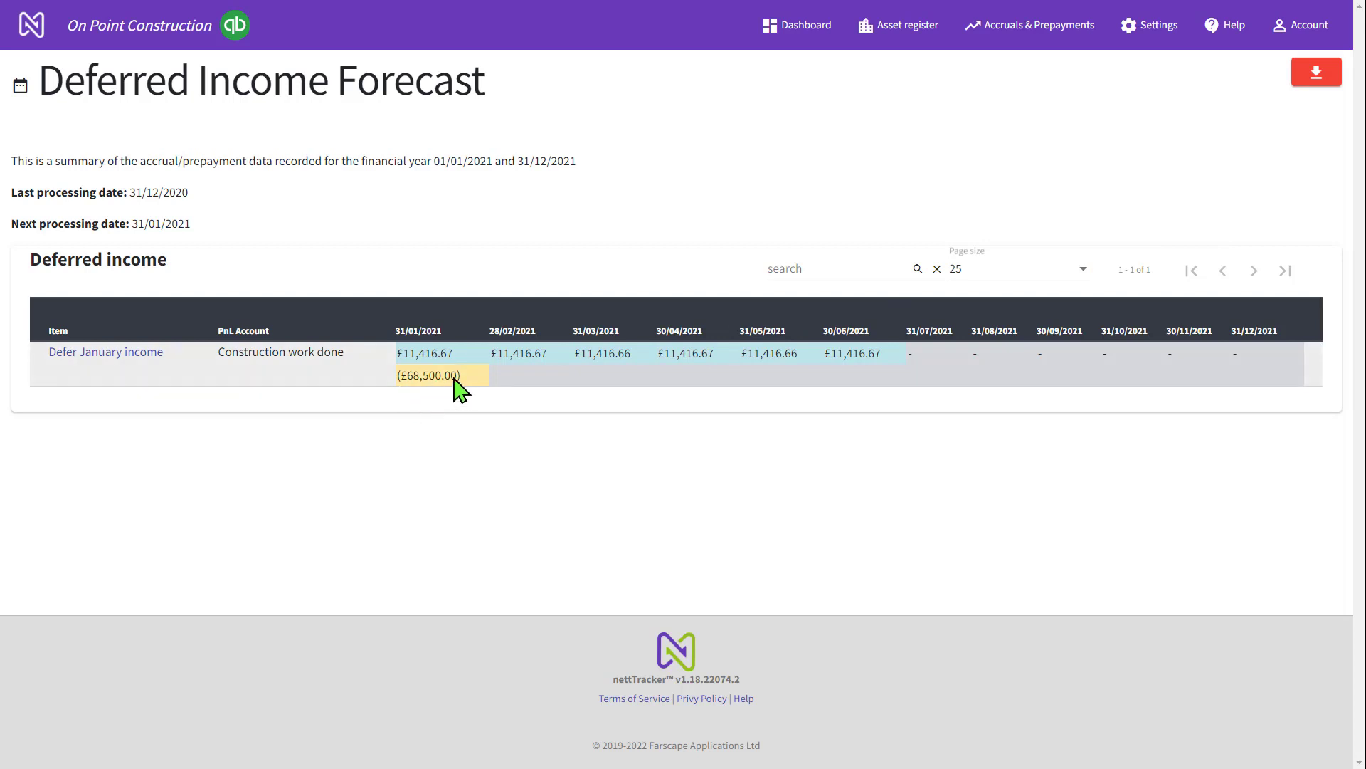
left_click_drag(455, 377, 449, 377)
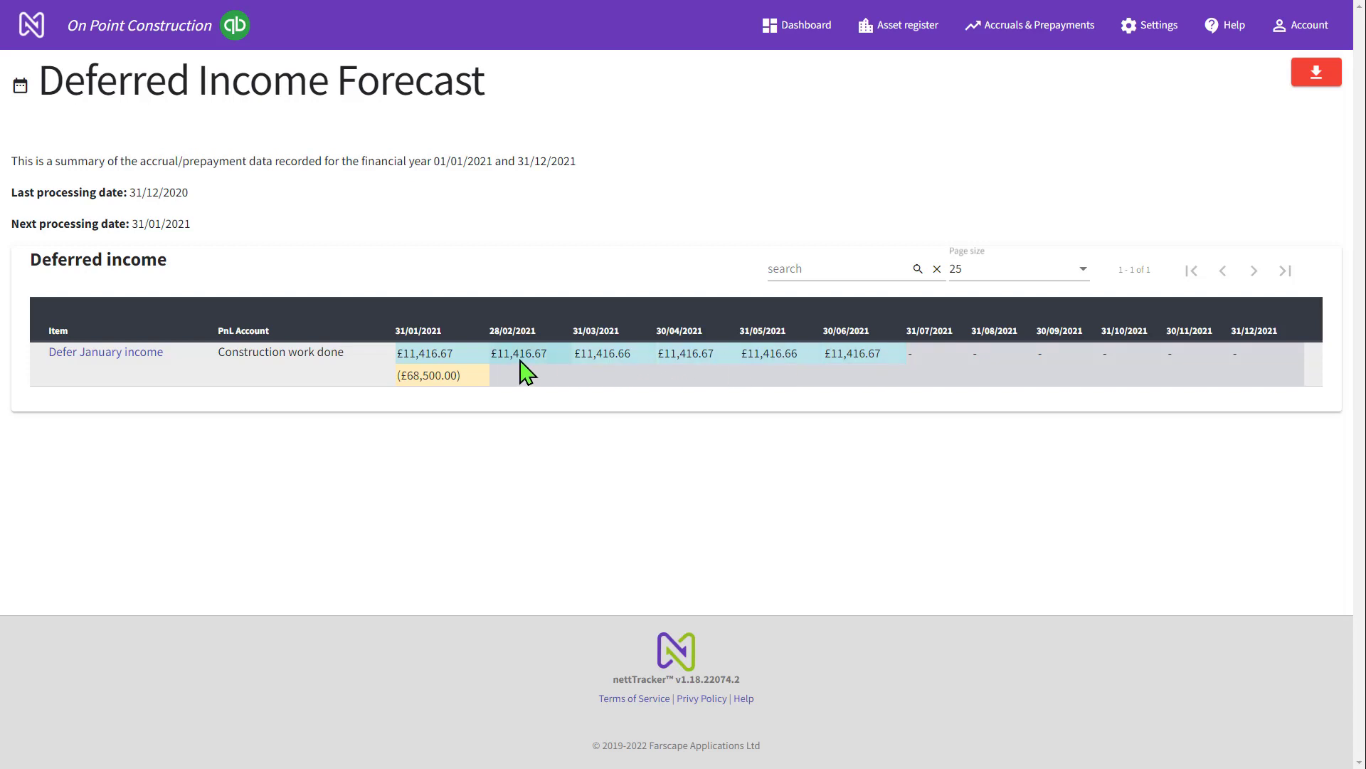
mouse_move(634, 366)
From the dashboard, request company processing and process the outstanding periods up to 31 March 2021.
left_click(804, 34)
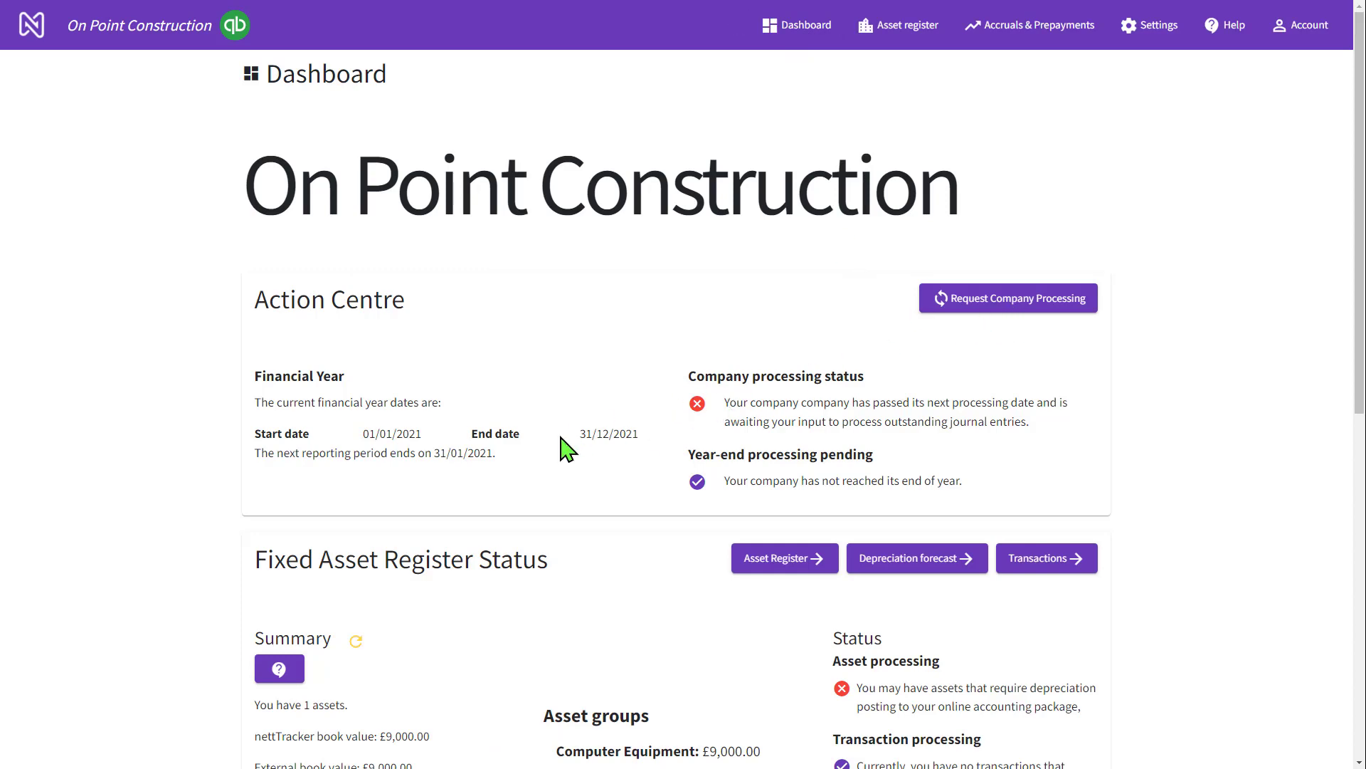
left_click_drag(432, 453, 496, 452)
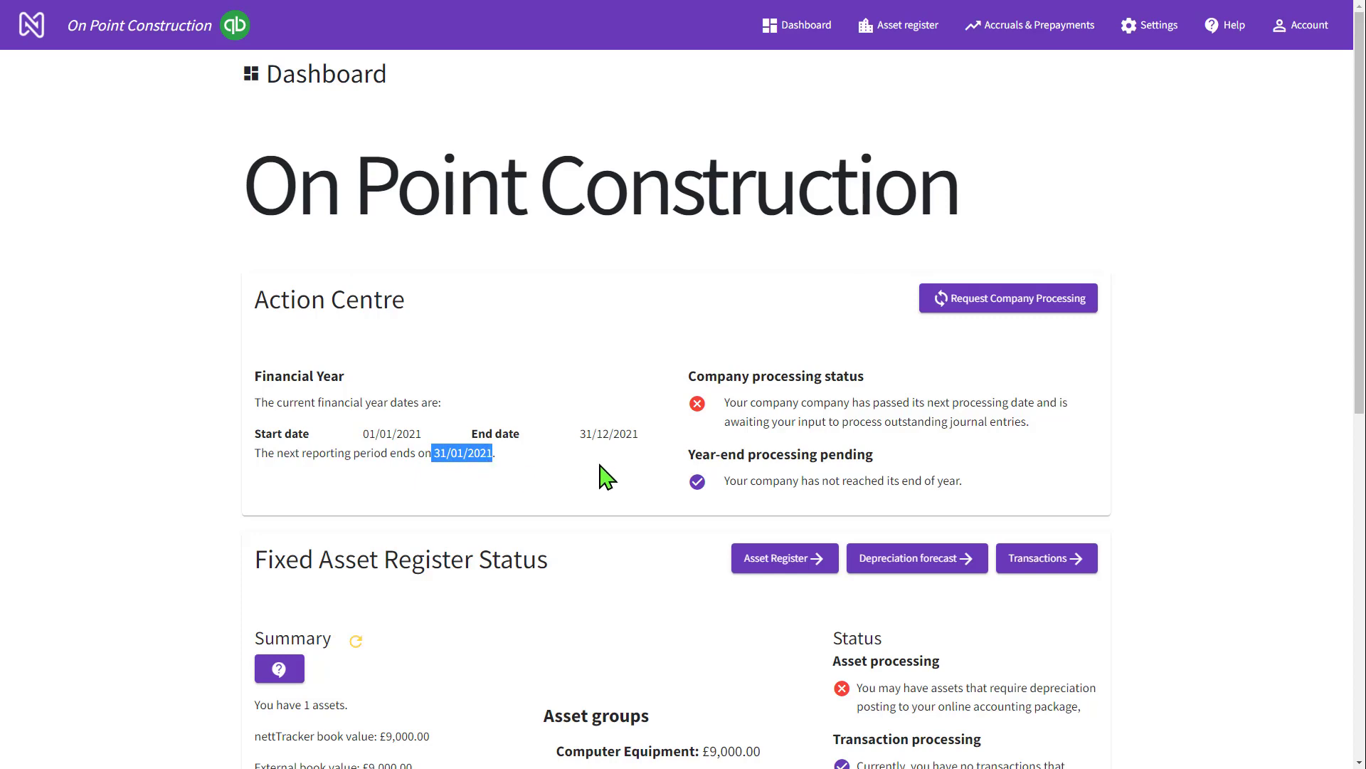
left_click(1014, 308)
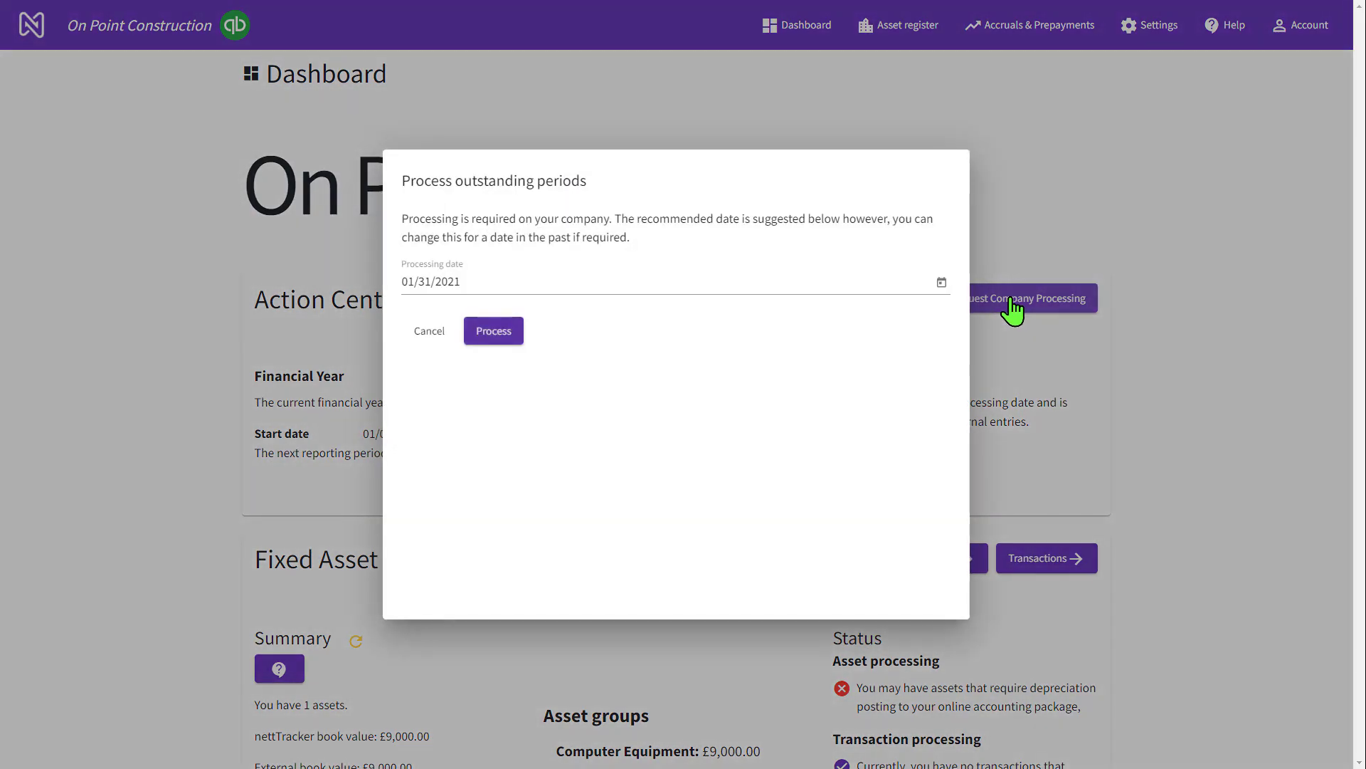
left_click(942, 284)
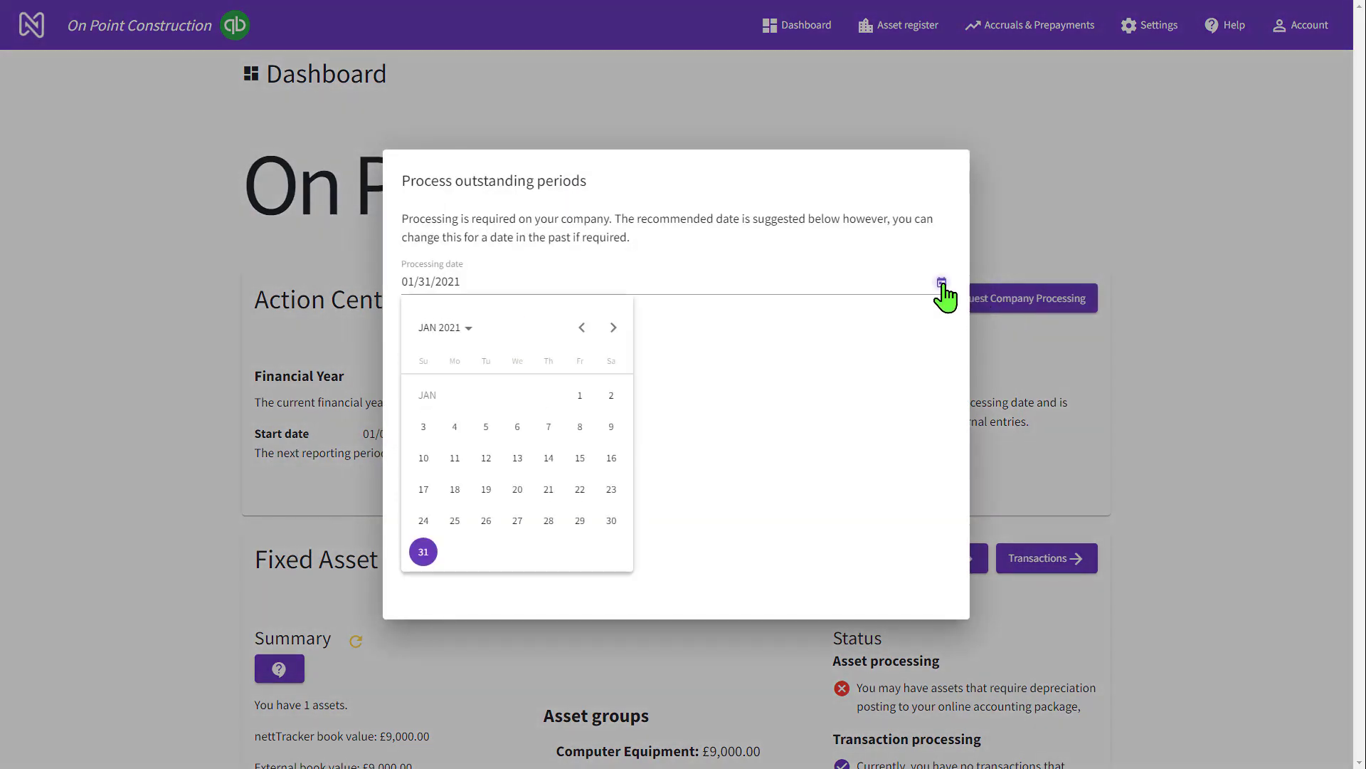
left_click(614, 328)
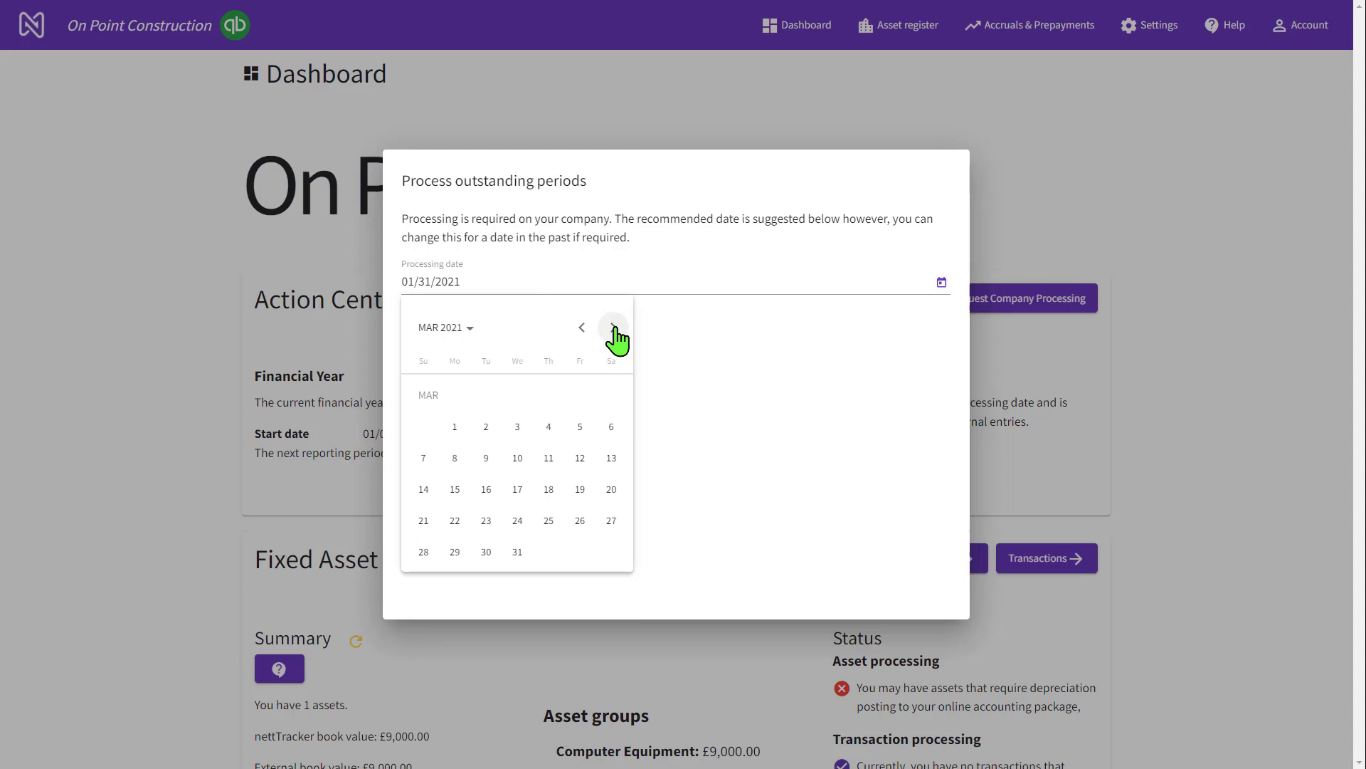
left_click(517, 552)
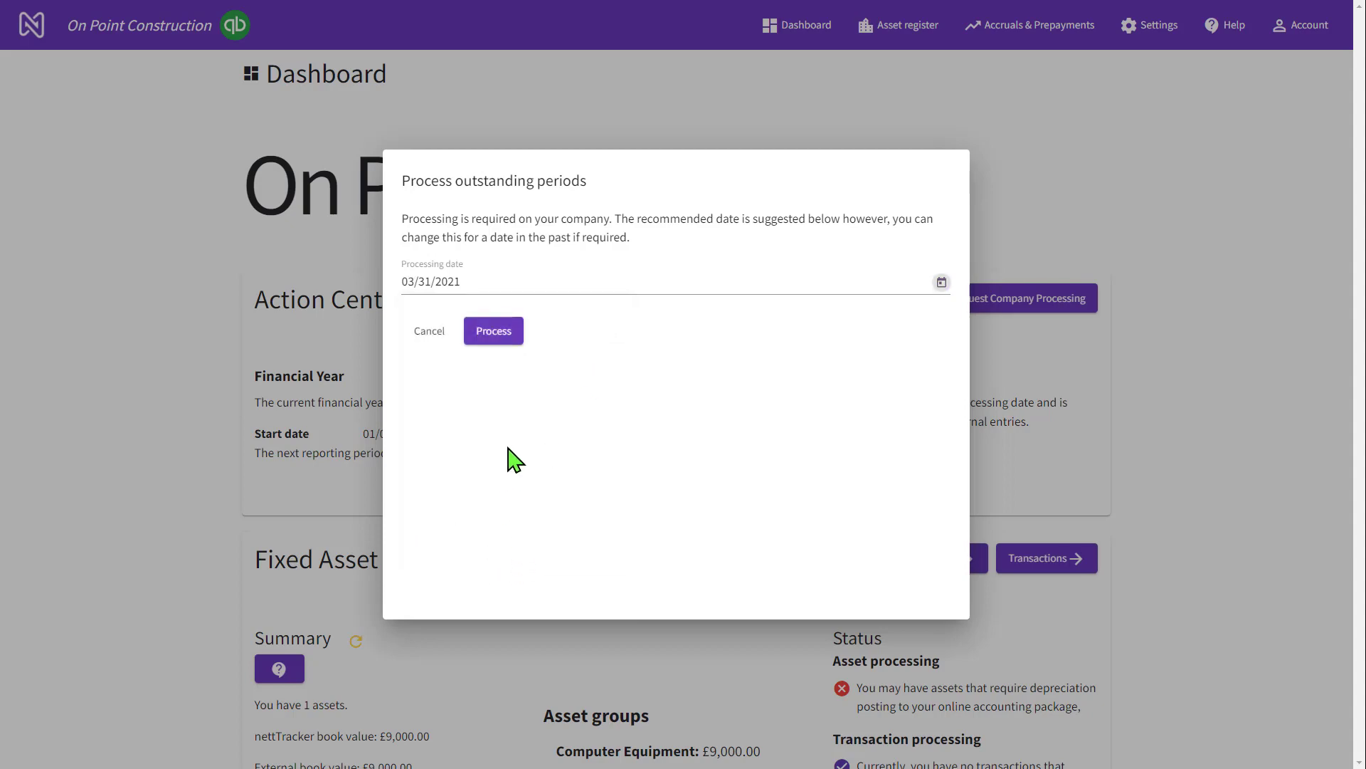
left_click(508, 335)
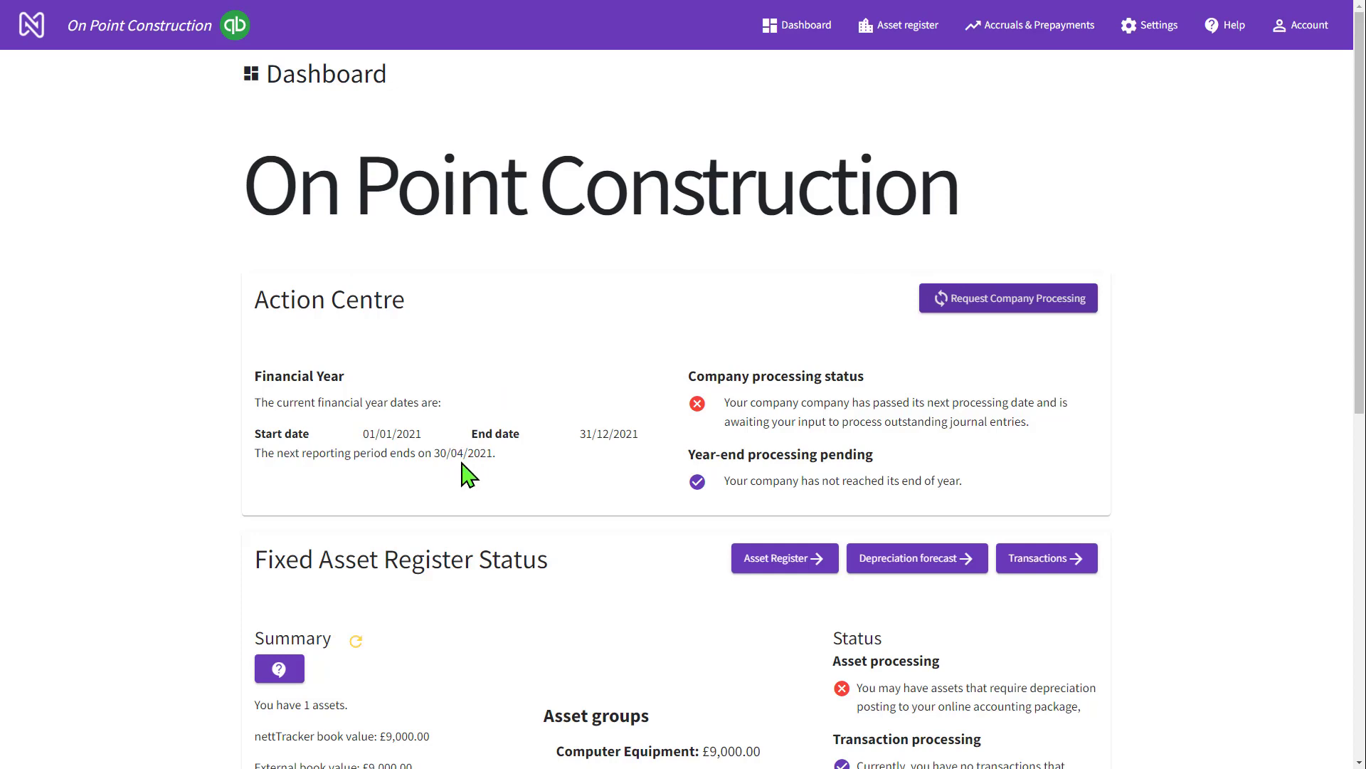
Refresh the Fixed Asset Register summary on the dashboard to check the book values.
scroll(463, 473, "down", 1)
scroll(463, 472, "down", 1)
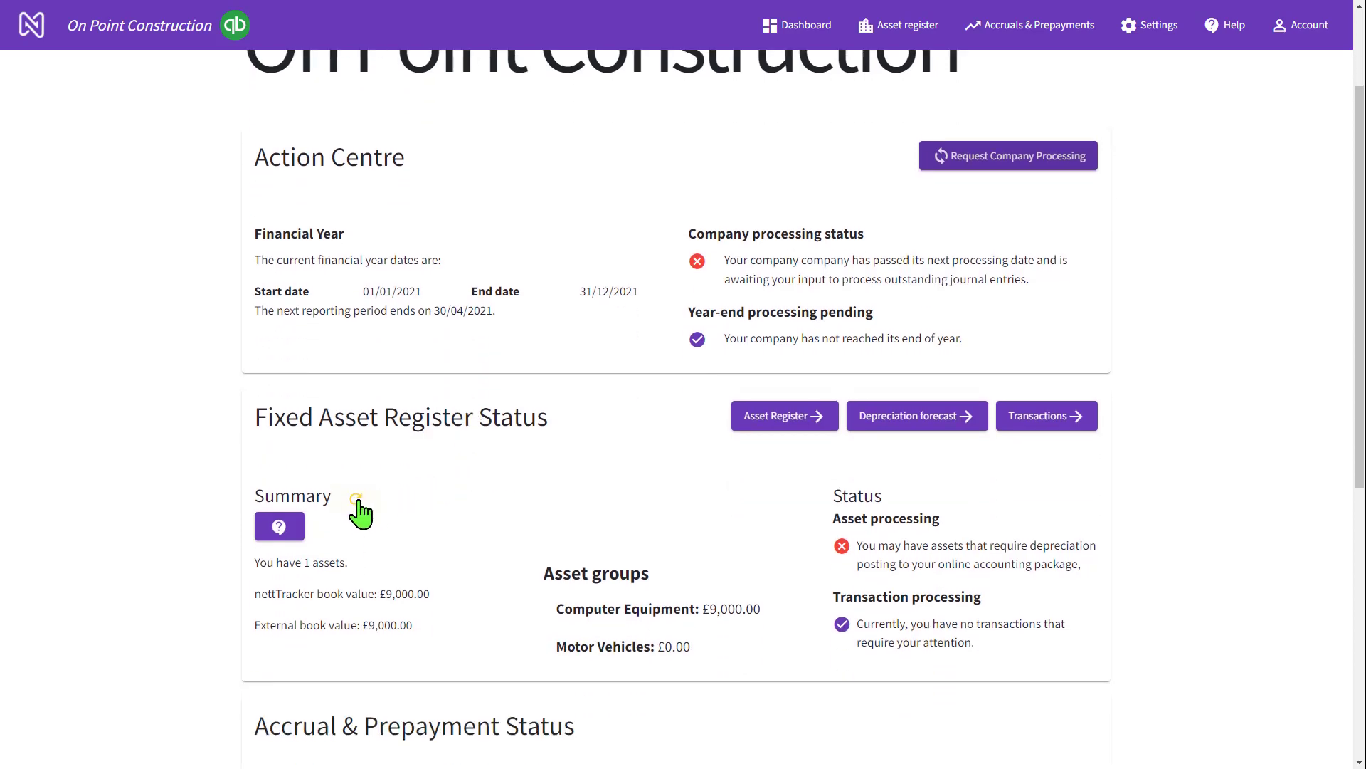
left_click(358, 501)
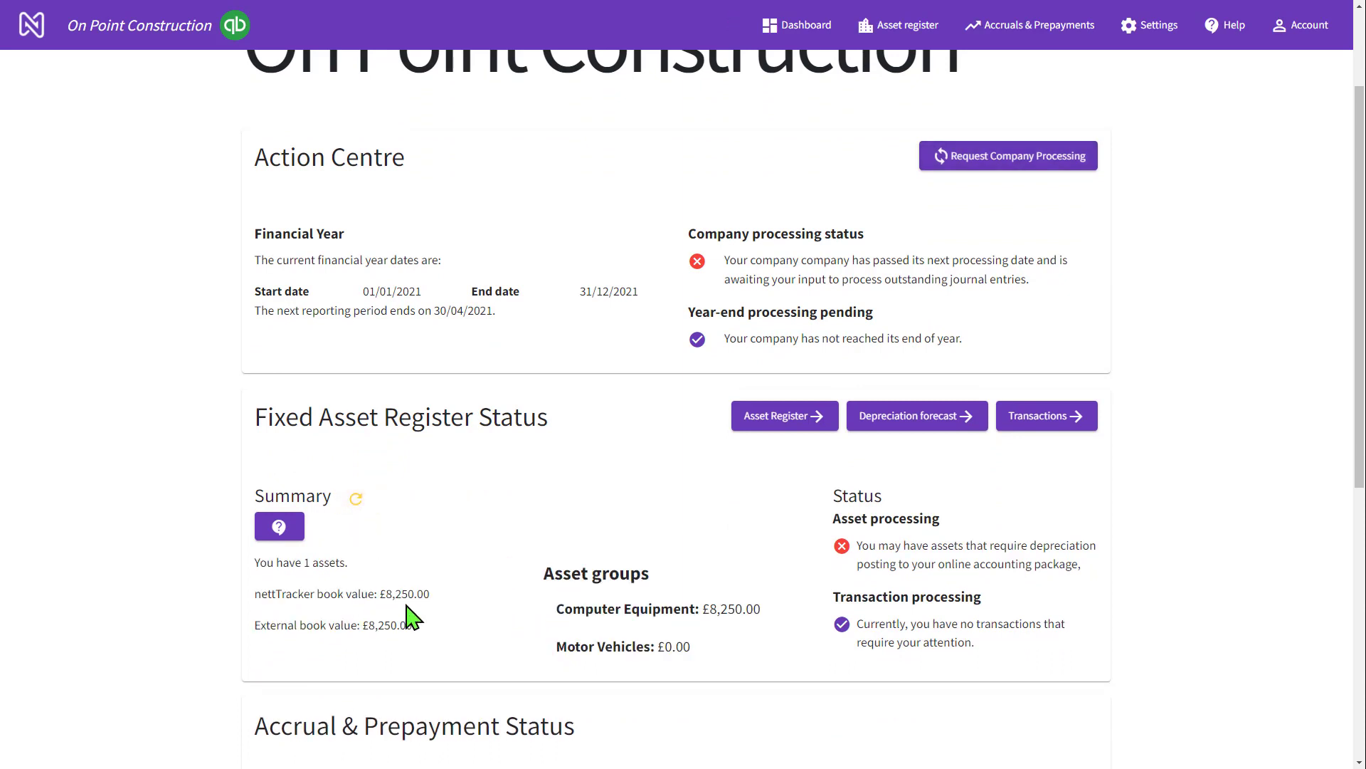
Compare the current and external balances in the dashboard's accrual and prepayment summary.
scroll(409, 616, "down", 1)
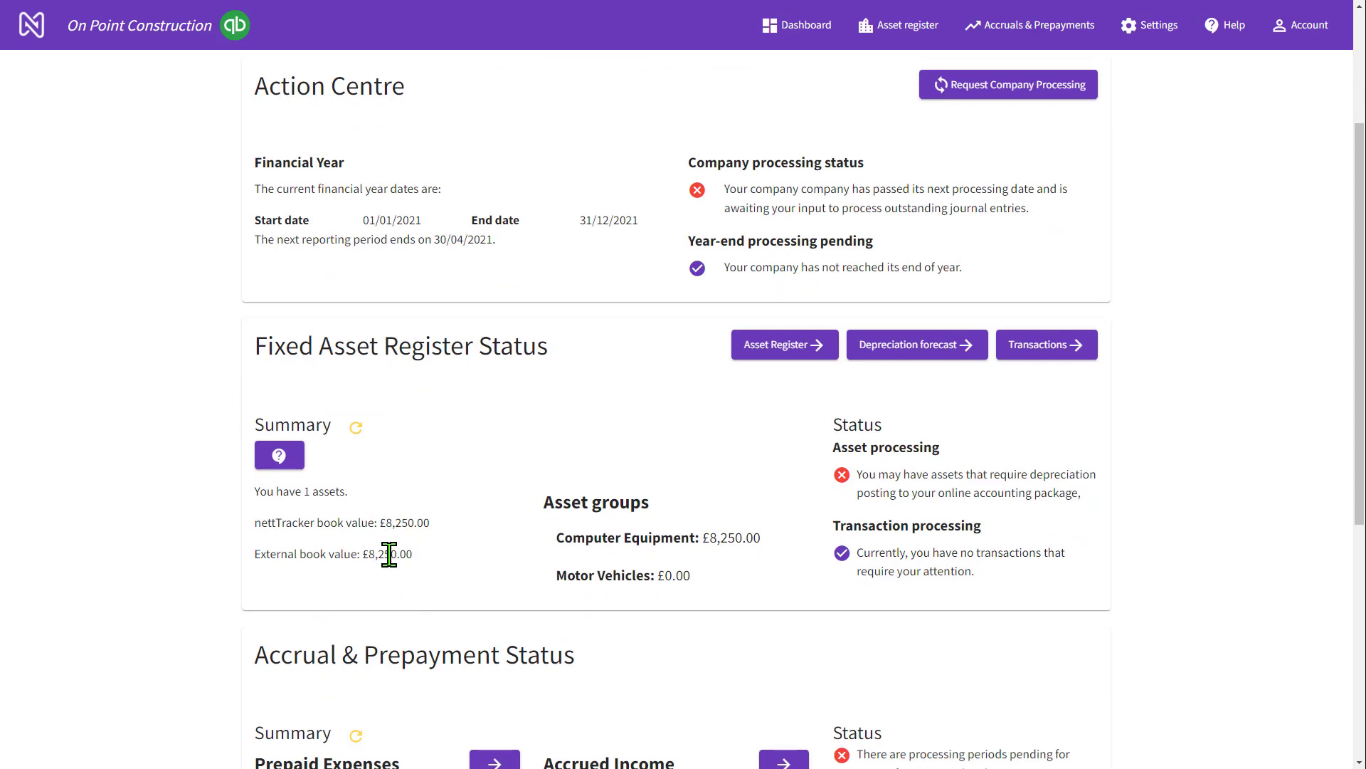
scroll(391, 559, "down", 1)
scroll(401, 570, "down", 1)
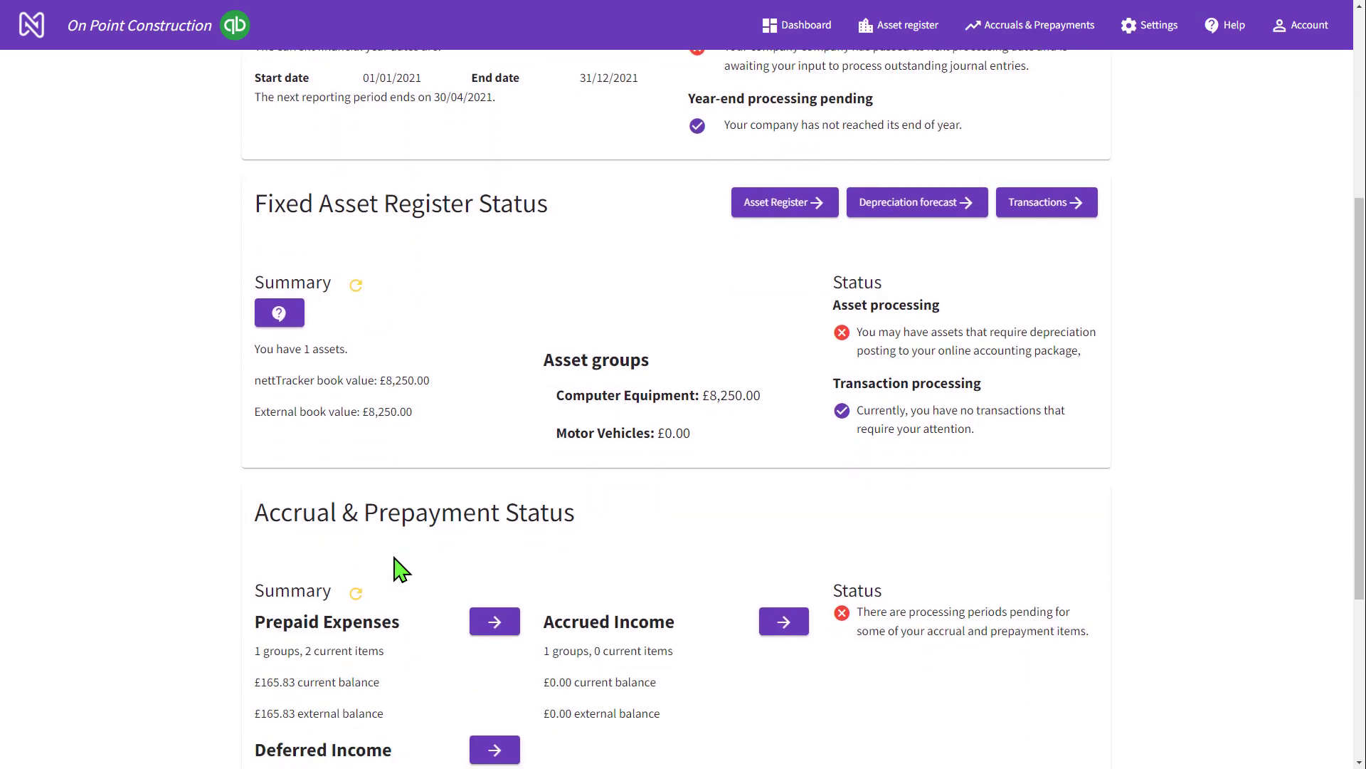
scroll(399, 568, "down", 2)
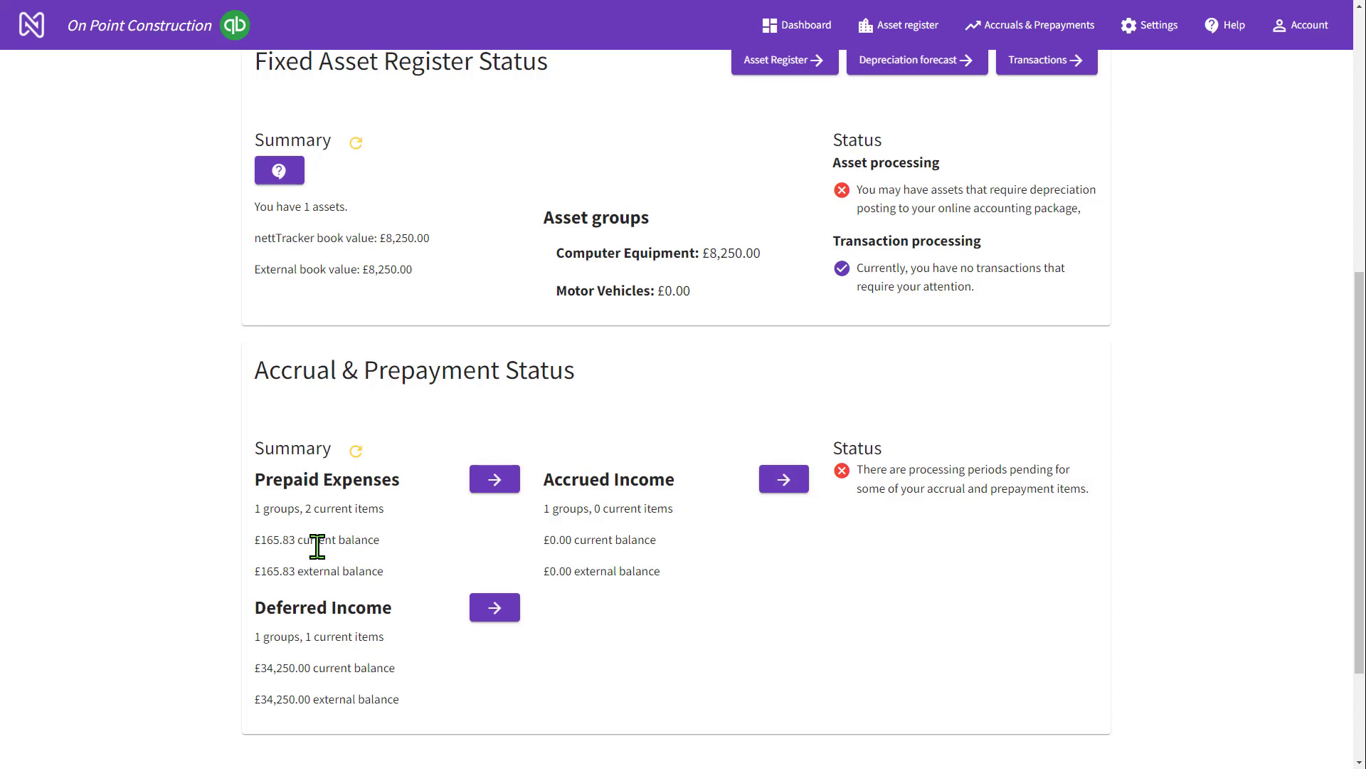
left_click_drag(259, 543, 382, 543)
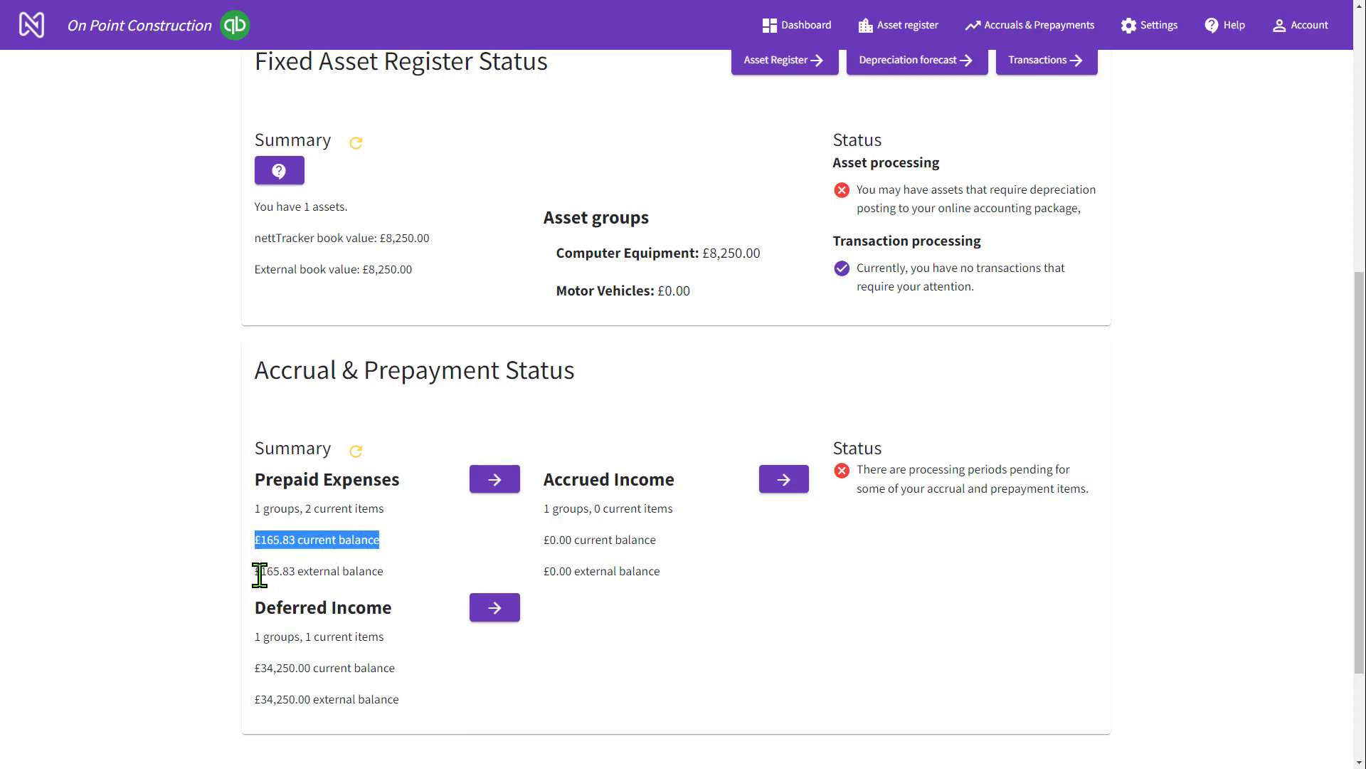
left_click_drag(261, 573, 386, 574)
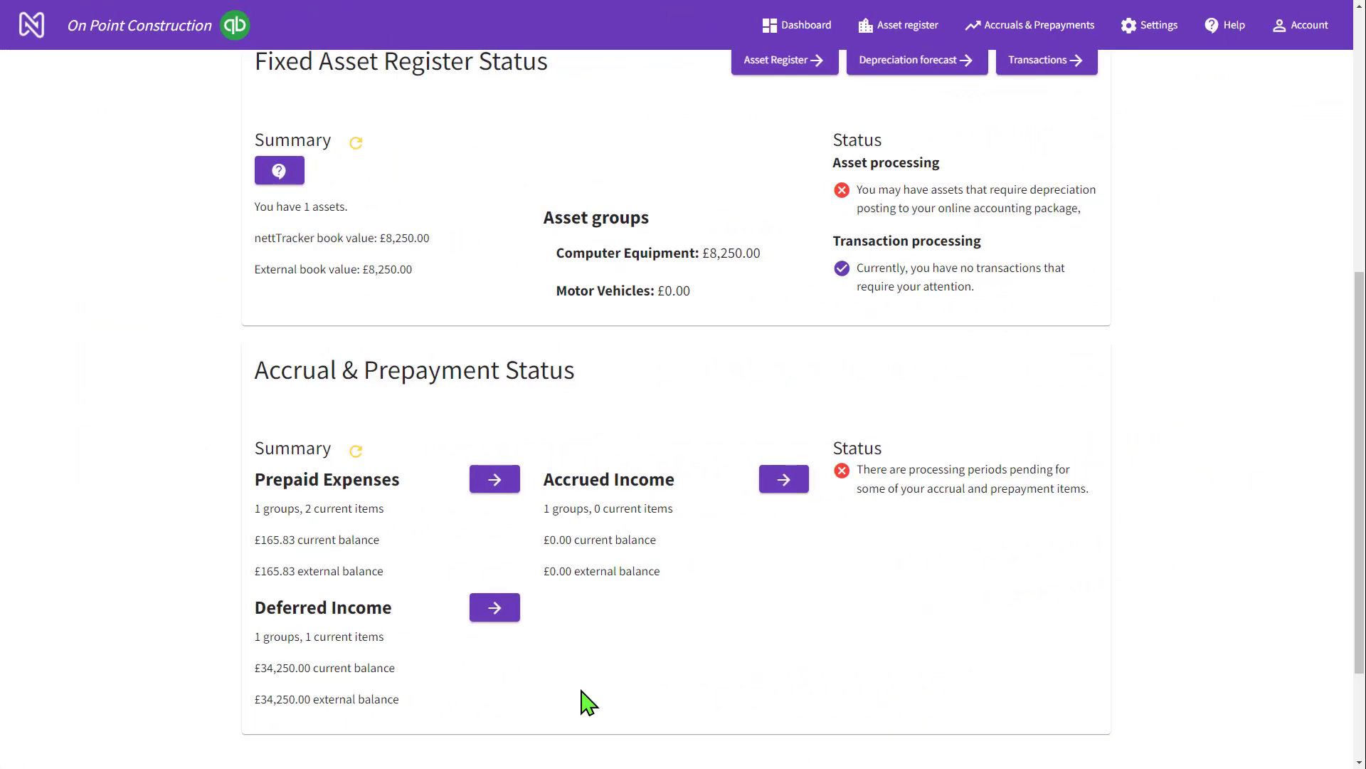
Open the Deferred Income statement from the dashboard summary and compare the item's balance with the nettTracker and external group totals.
left_click(496, 611)
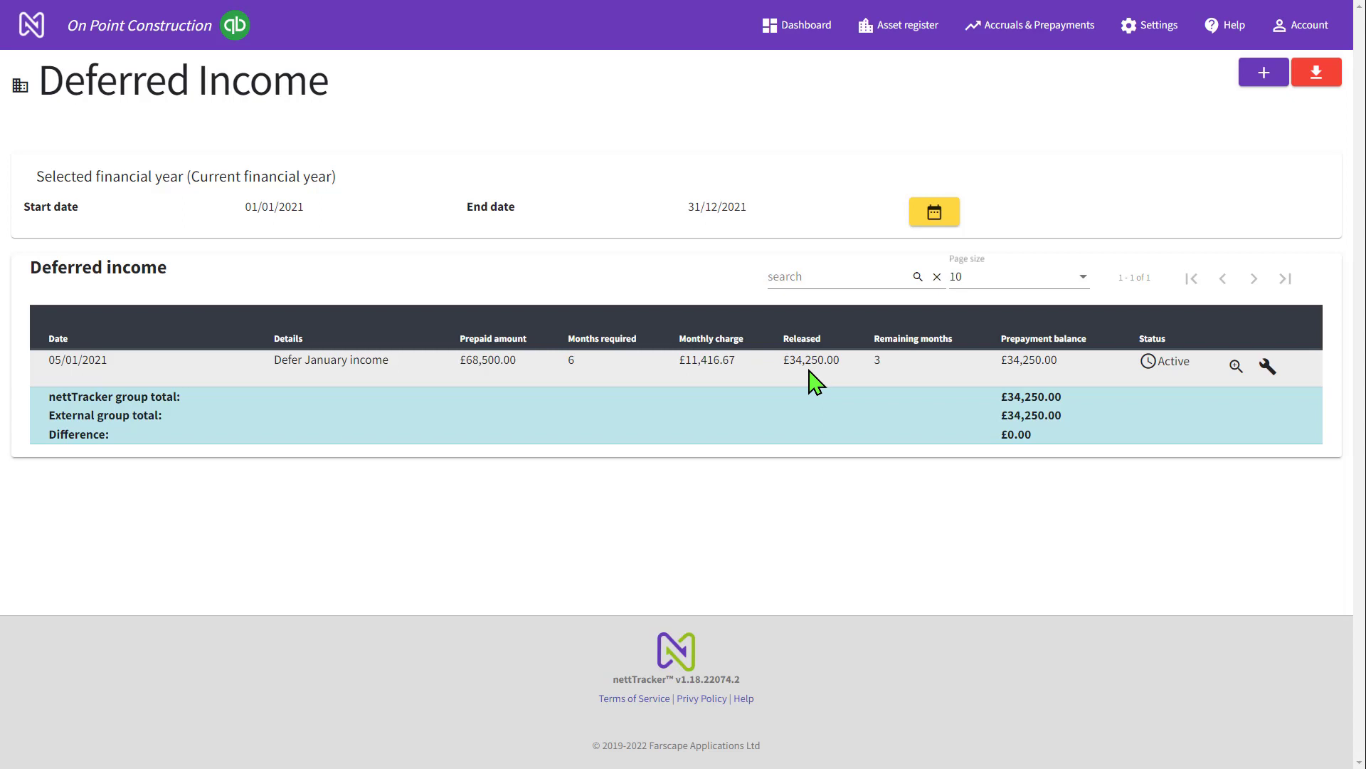
key("ctrl")
key("ctrl")
left_click(1066, 367)
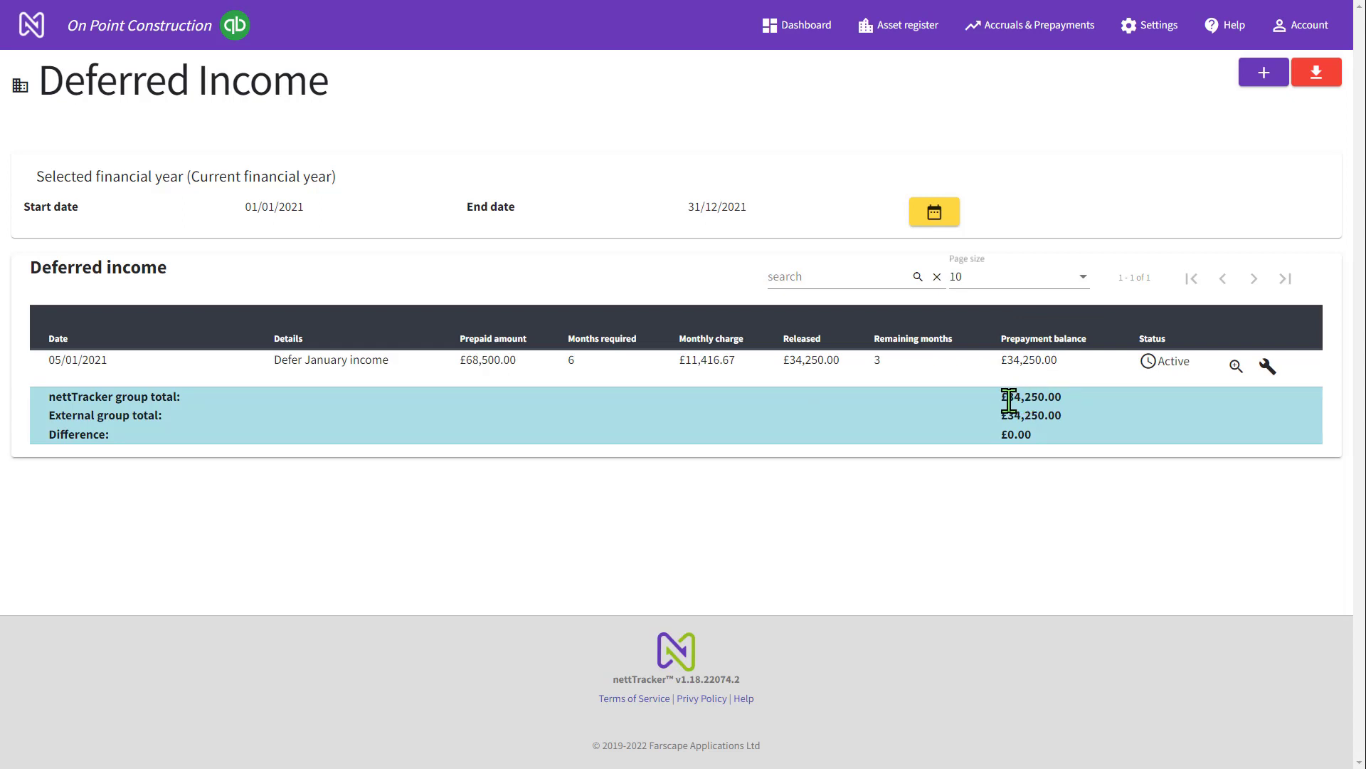
left_click_drag(1002, 399, 1052, 416)
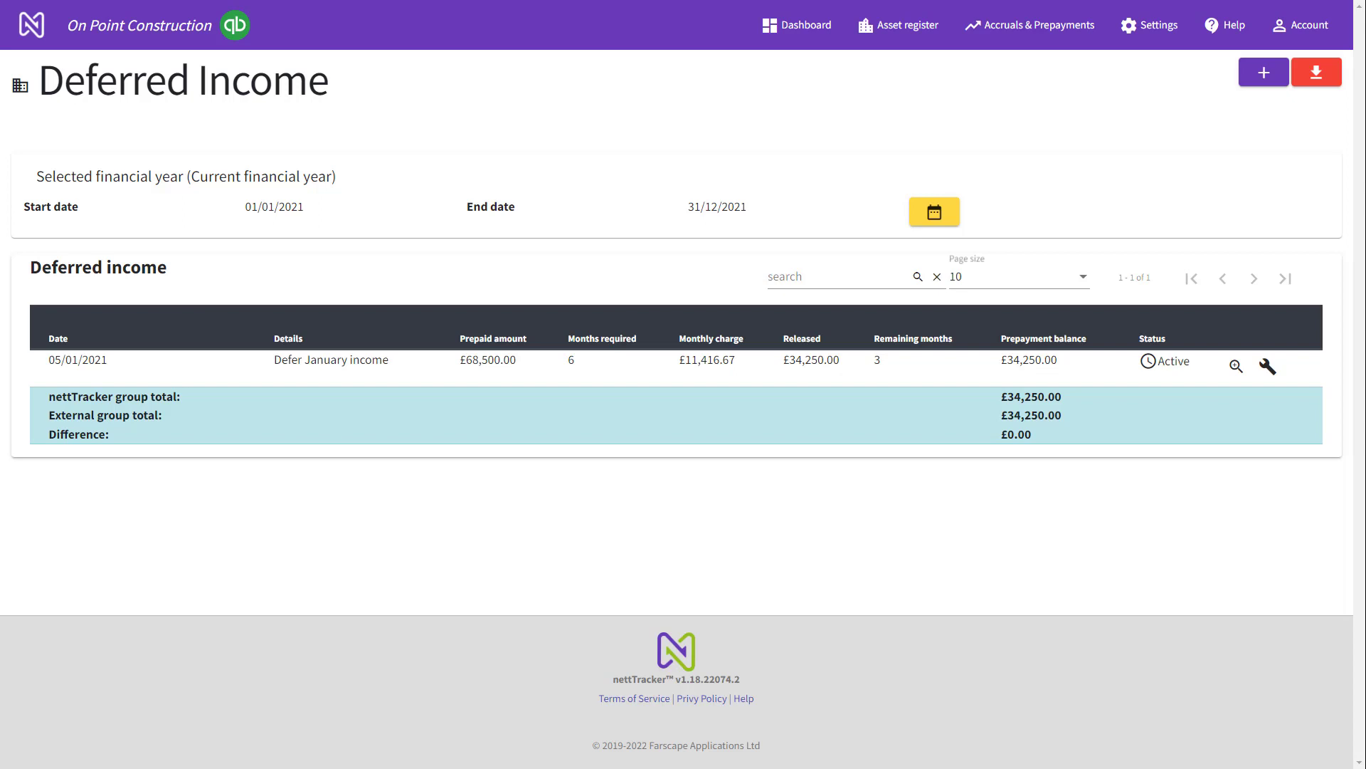
From the dashboard, request company processing and process the outstanding periods up to 30 June 2021.
left_click(813, 33)
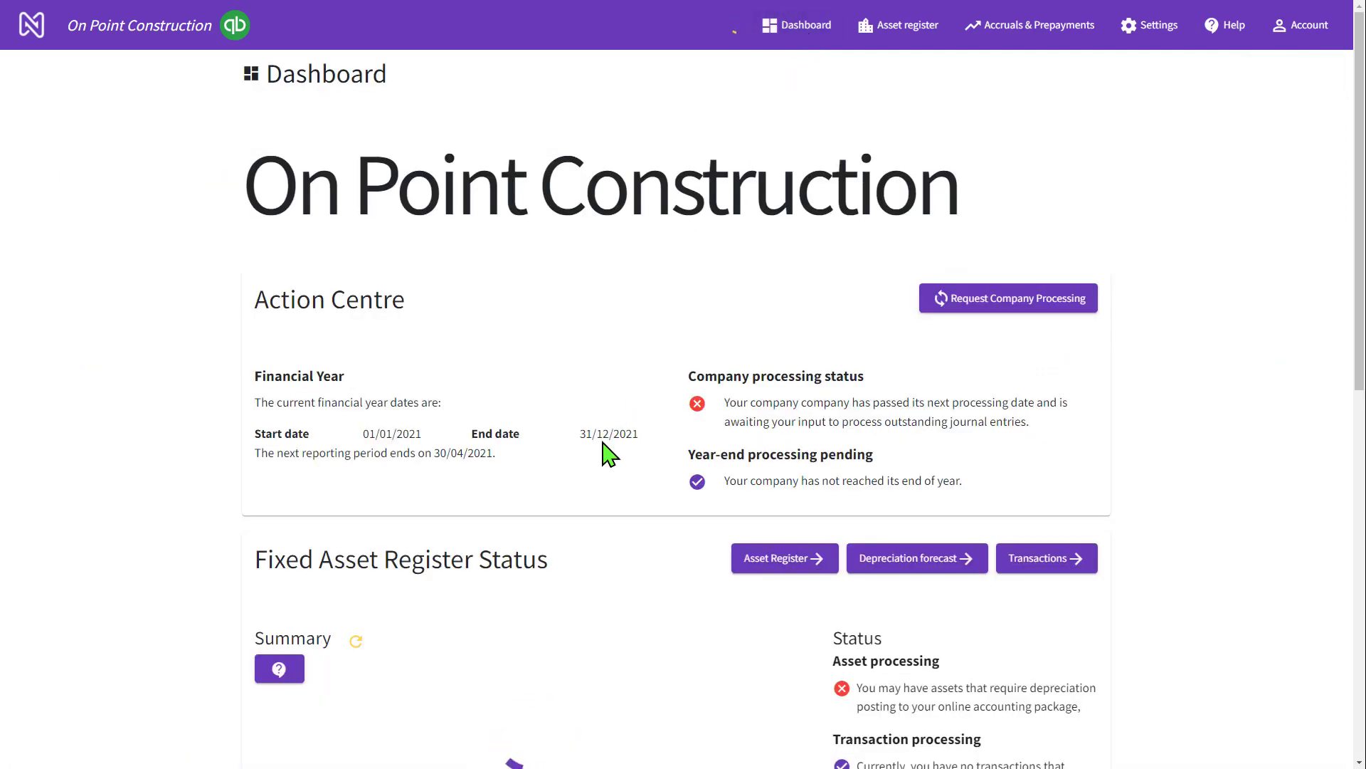
left_click(977, 305)
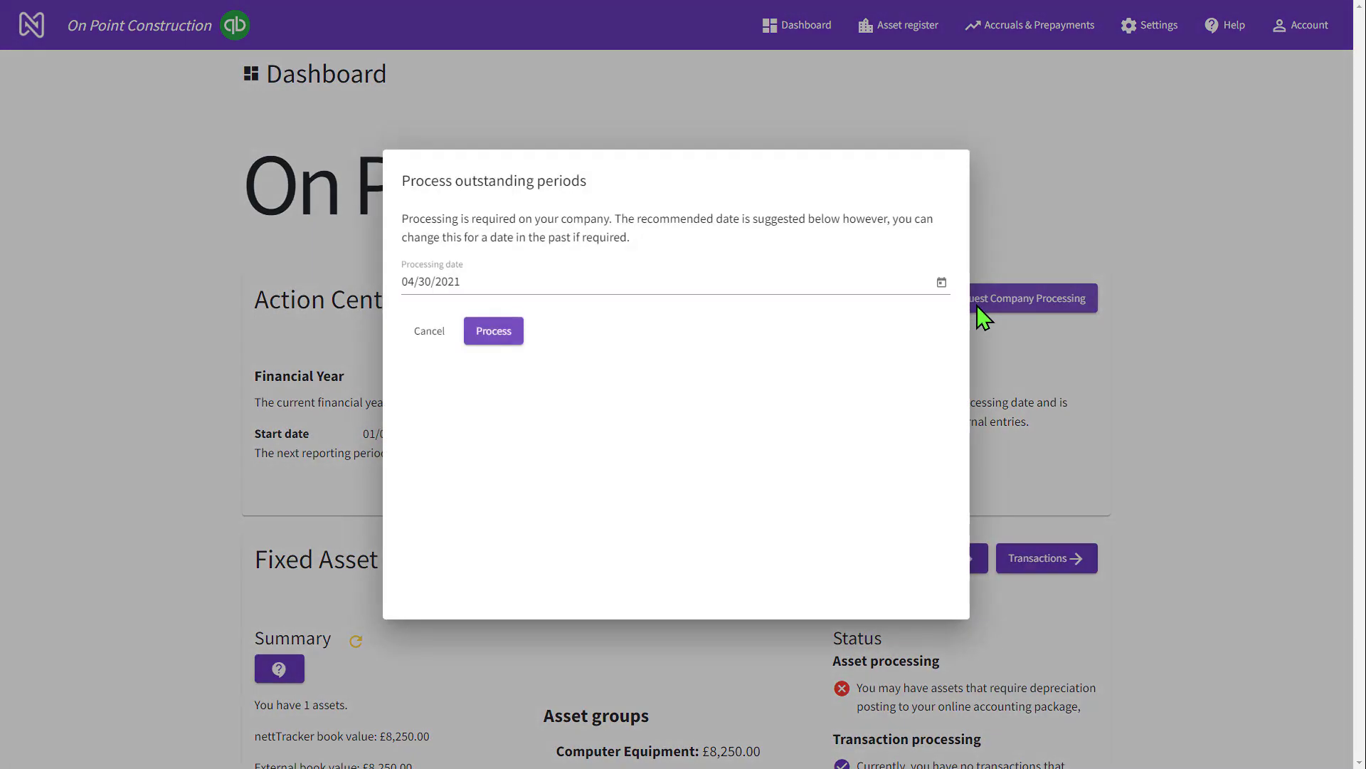
left_click(939, 284)
left_click(615, 328)
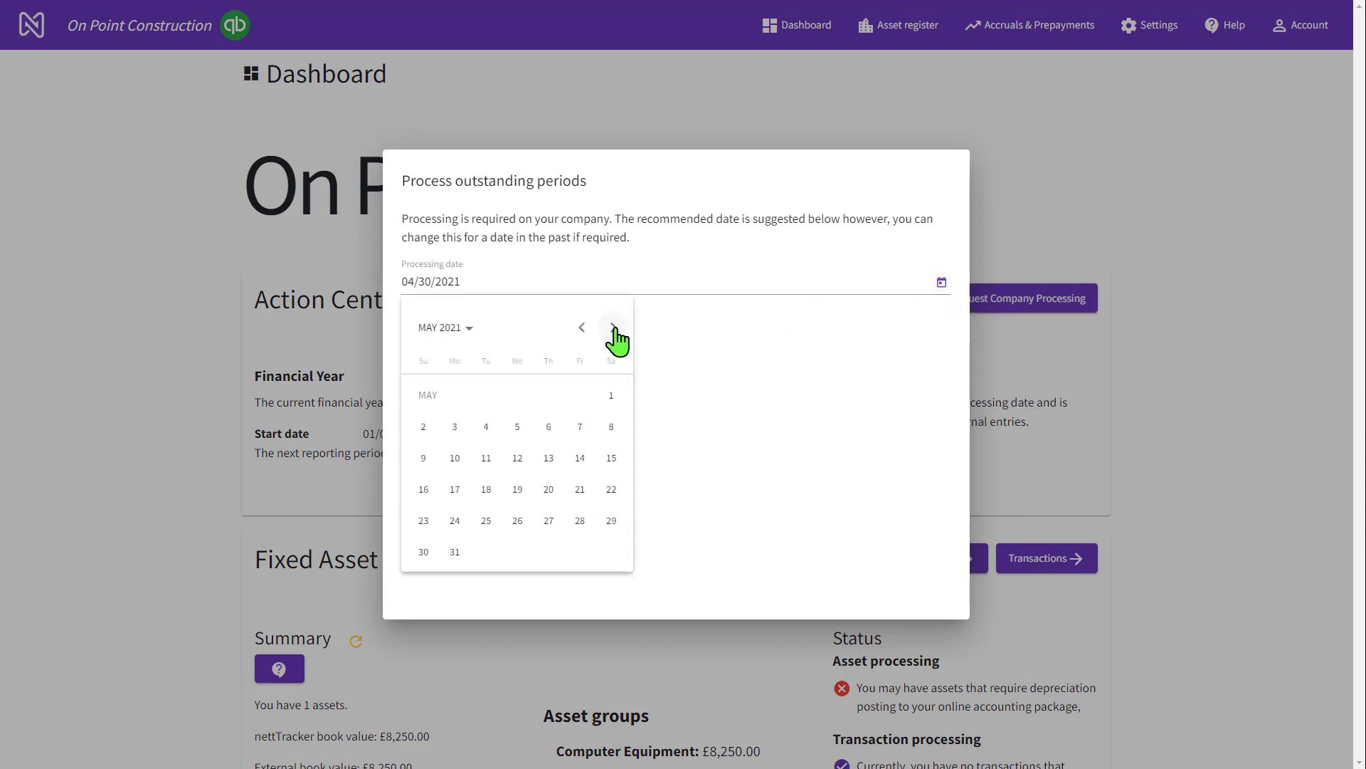
left_click(614, 329)
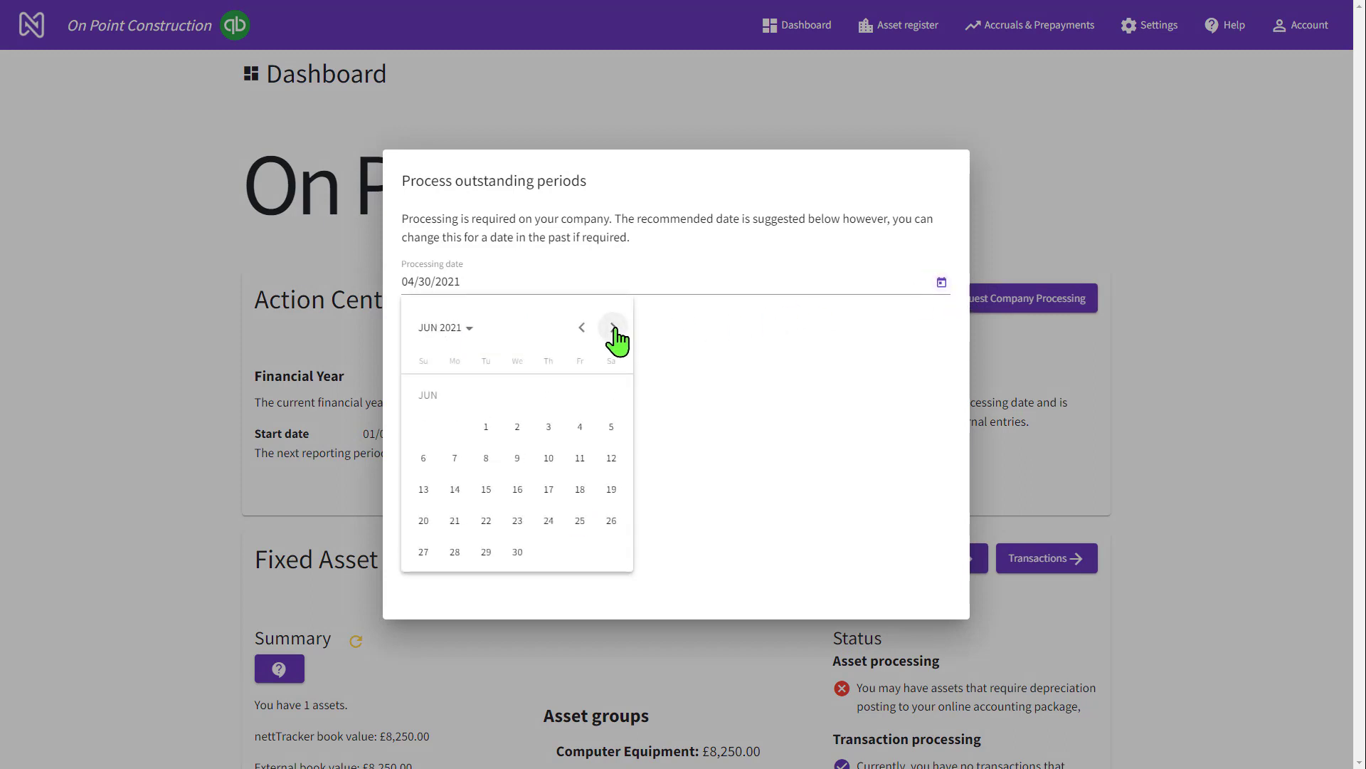
left_click(517, 553)
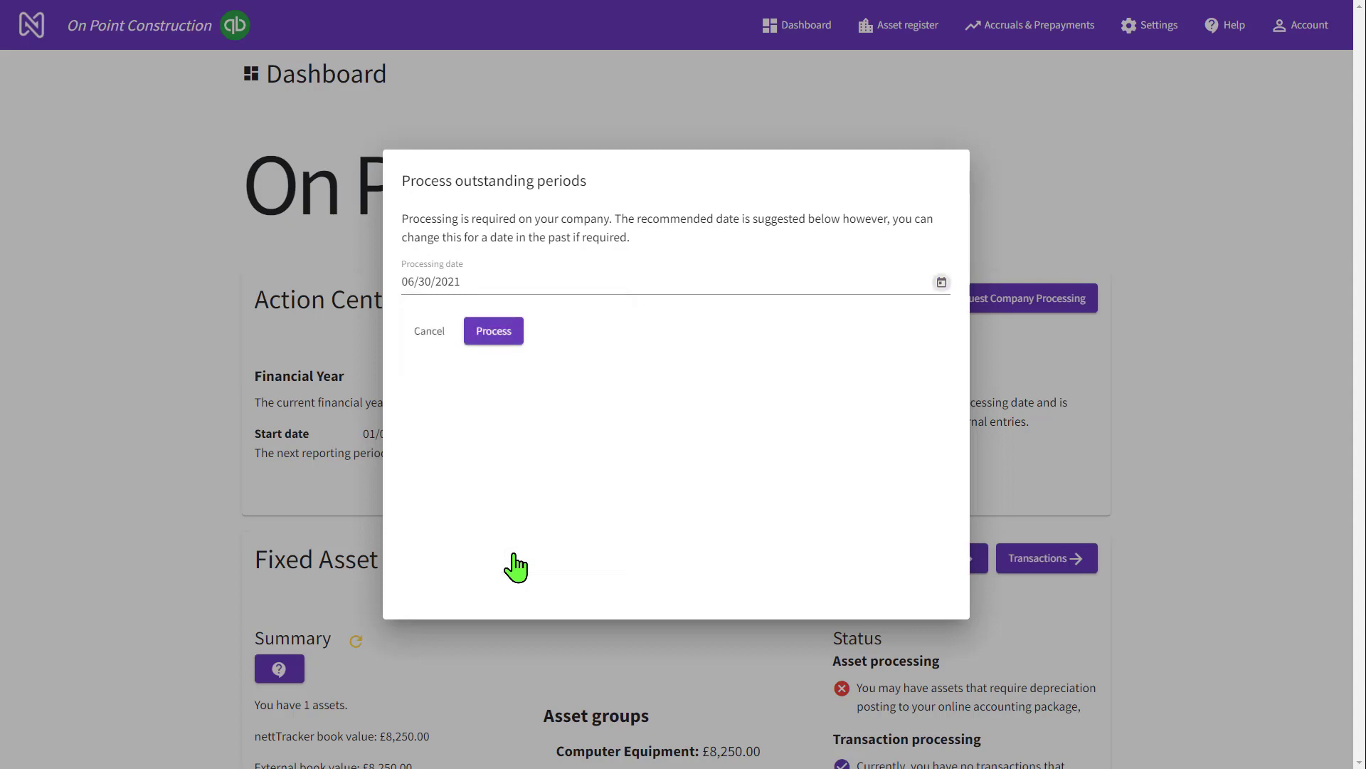
left_click(495, 336)
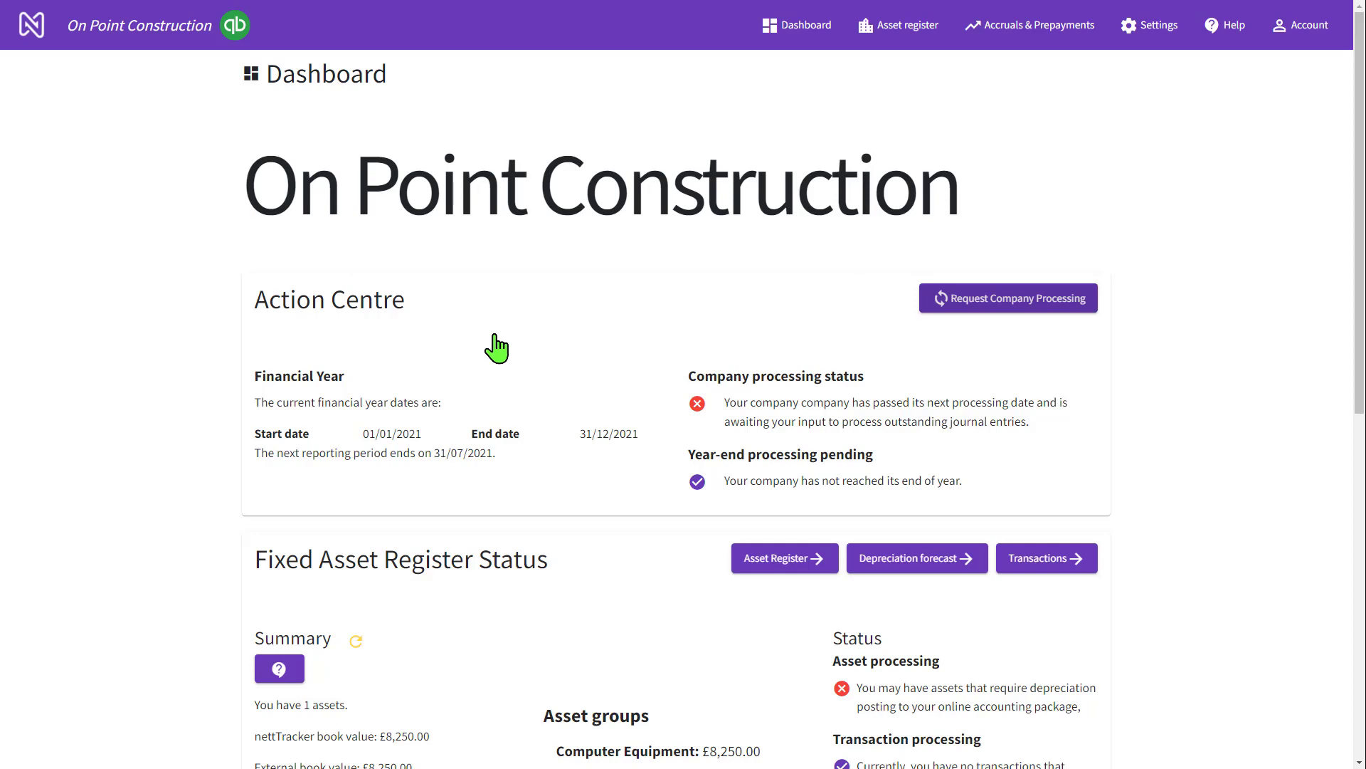
Refresh the Accrual & Prepayment Status summary on the dashboard to update its balances.
scroll(498, 348, "down", 5)
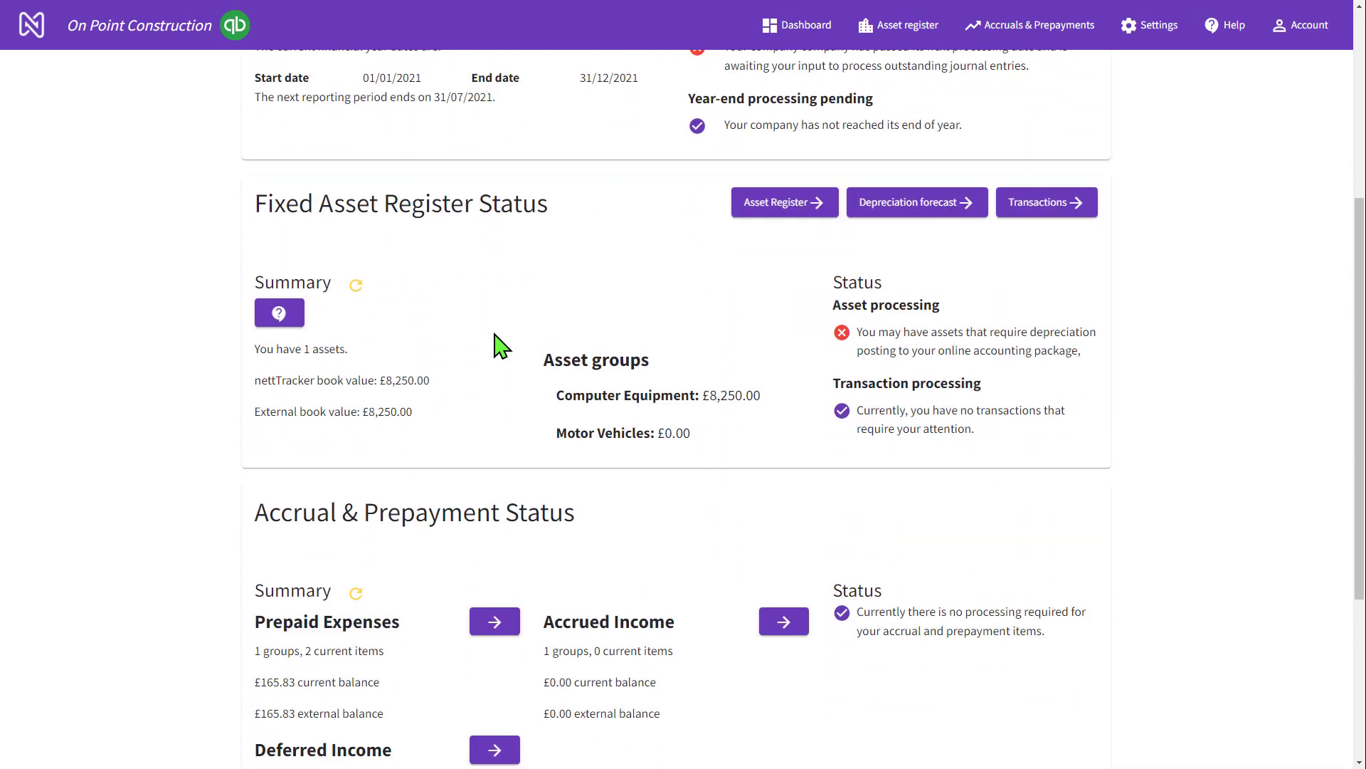
scroll(498, 348, "down", 4)
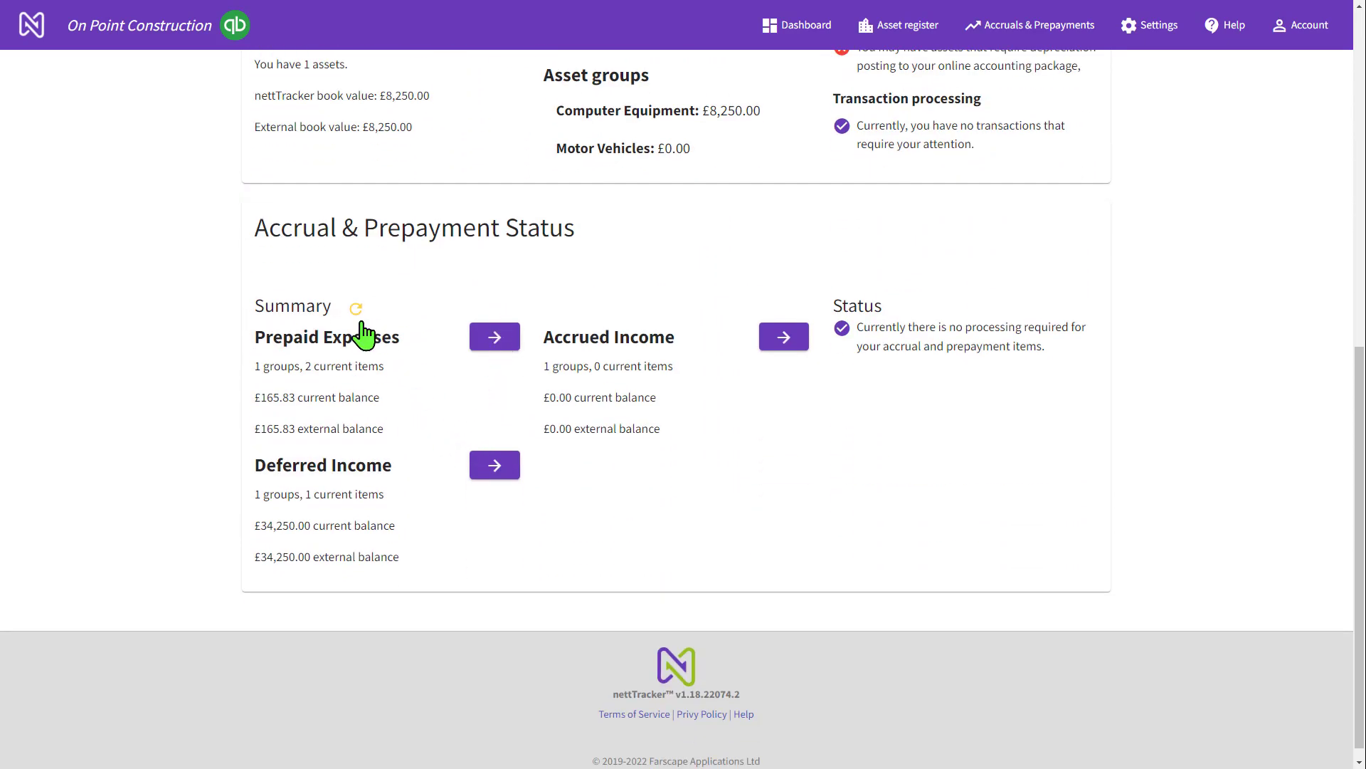
left_click(355, 310)
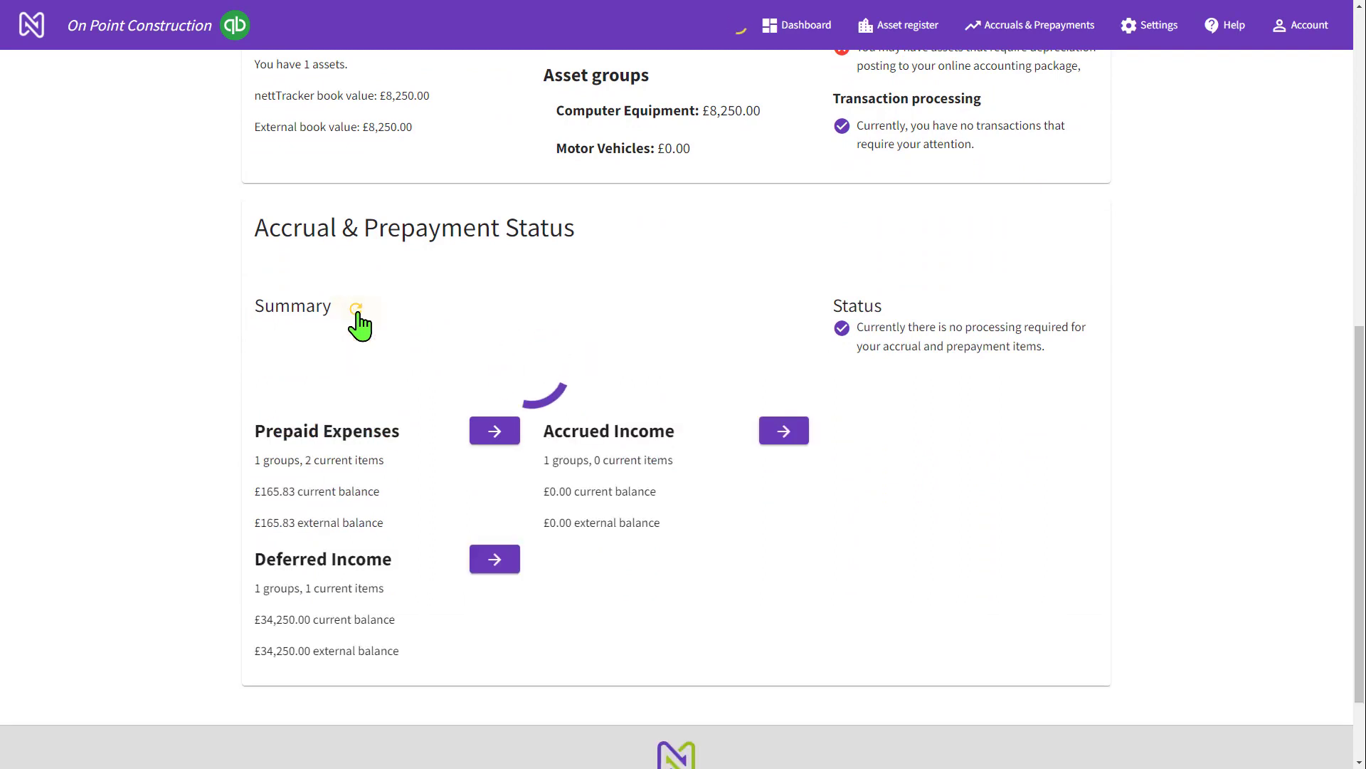